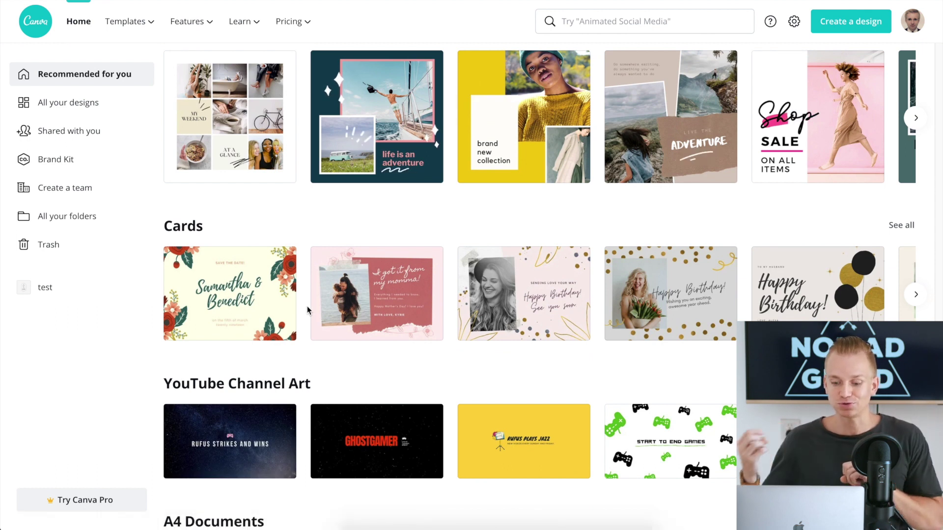
Open the Brand Kit and look over its brand logos, colors and fonts sections.
scroll(307, 309, down, 7)
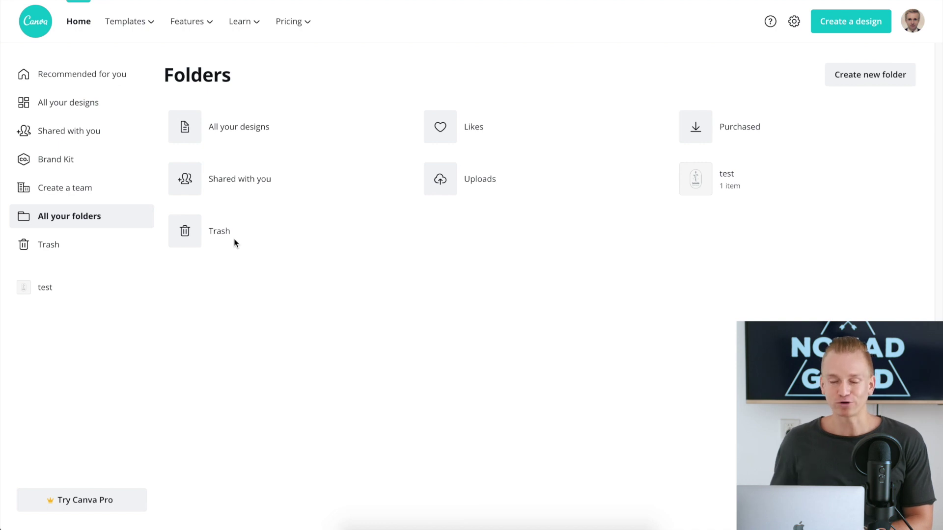
click(108, 164)
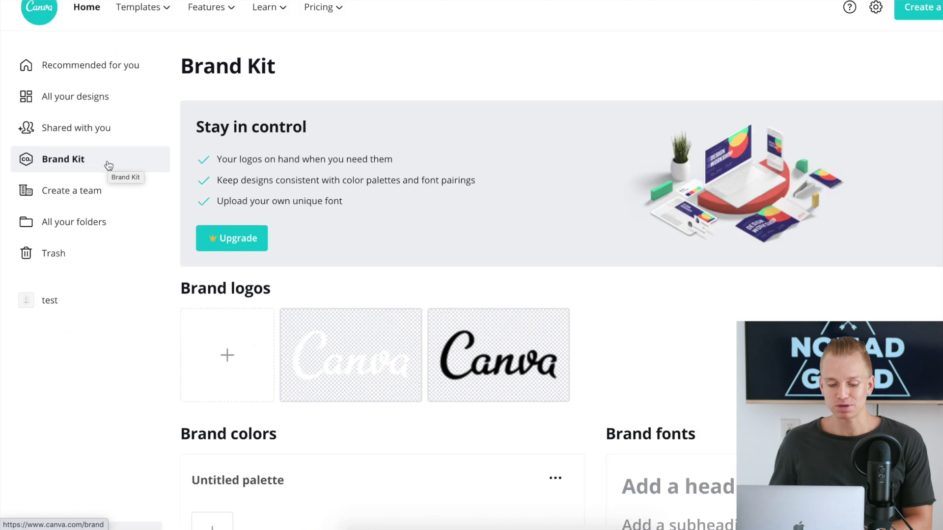
scroll(536, 176, down, 2)
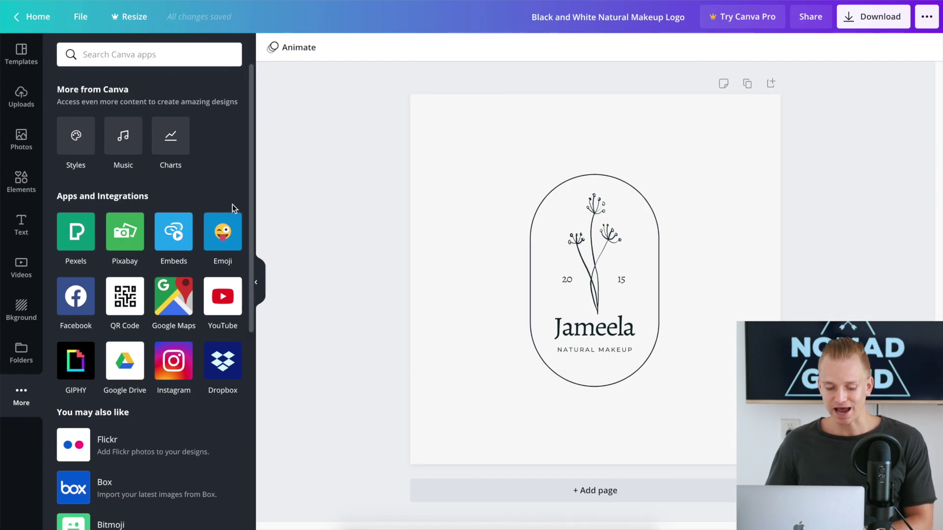
Examine the extra apps and integrations offered for the makeup logo design, down to the suggested ones.
scroll(235, 164, down, 1)
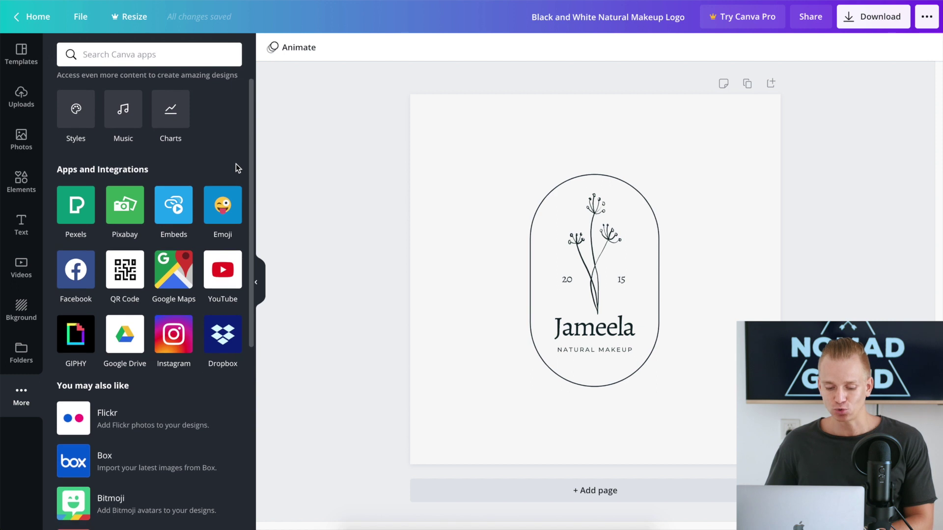
scroll(236, 164, down, 1)
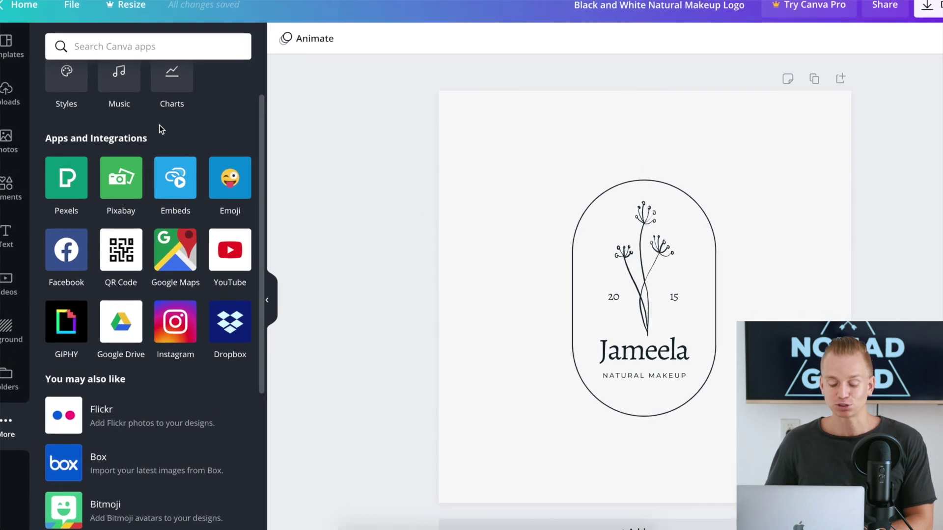
scroll(160, 127, down, 1)
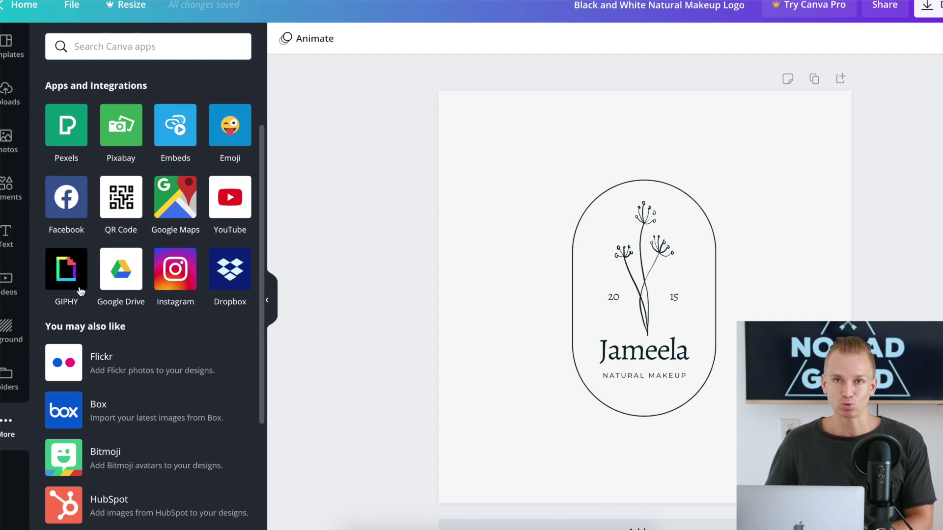
scroll(81, 291, down, 3)
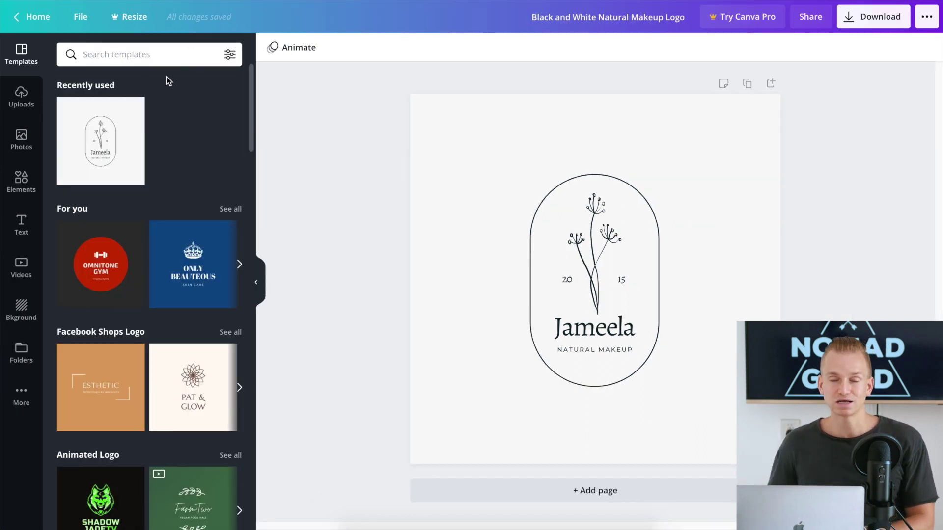
Browse the logo template categories and apply the Stryker Leap template from Gaming Logo to the page.
scroll(168, 83, down, 1)
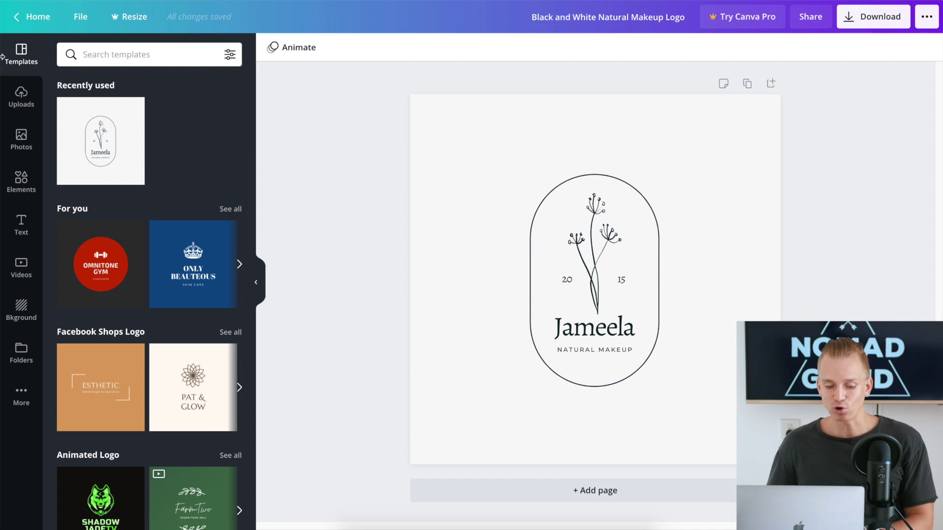
scroll(175, 142, down, 10)
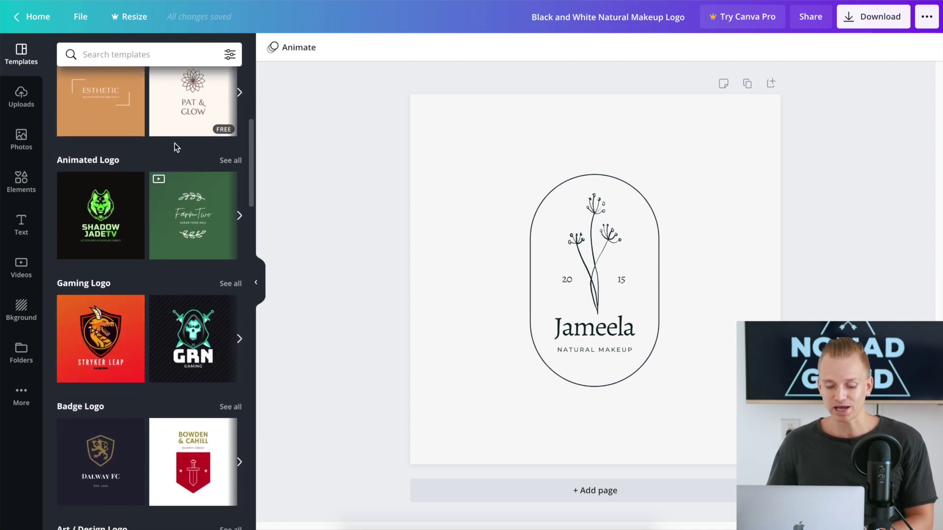
scroll(175, 143, down, 3)
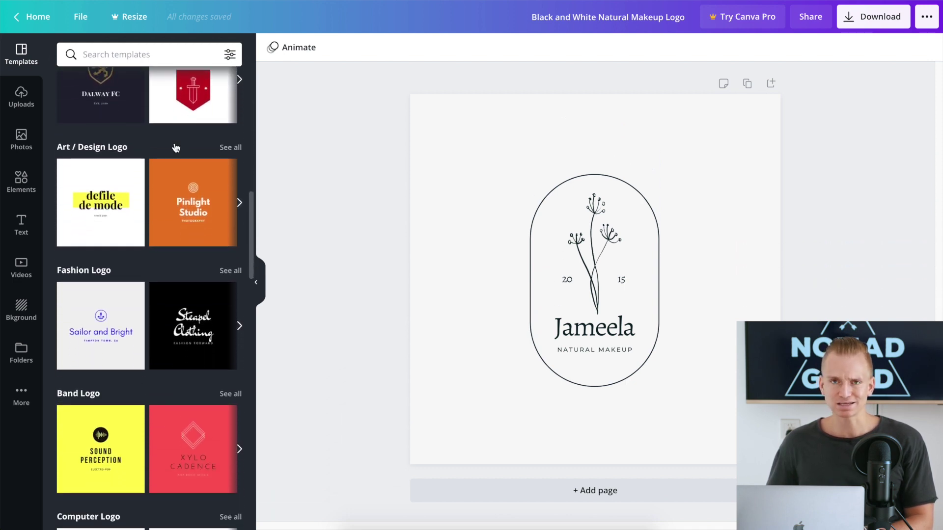
scroll(175, 148, down, 5)
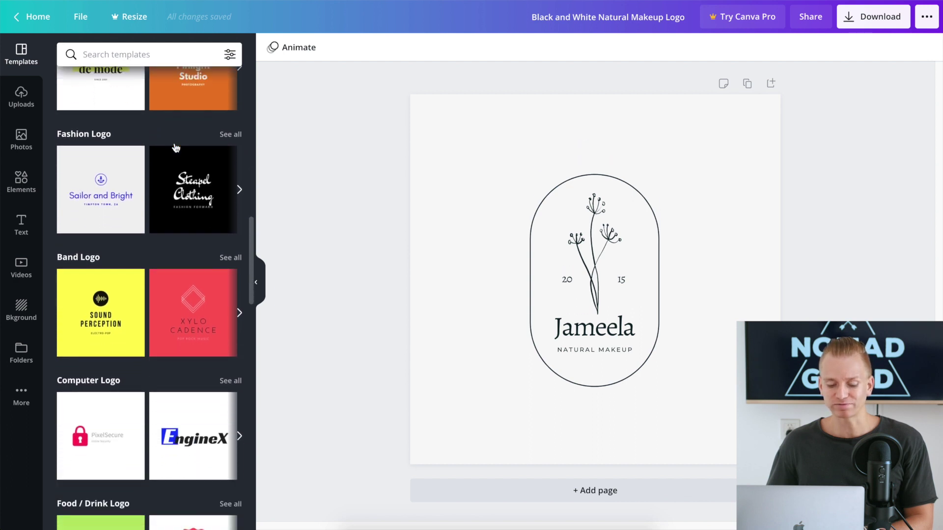
mouse_move(176, 147)
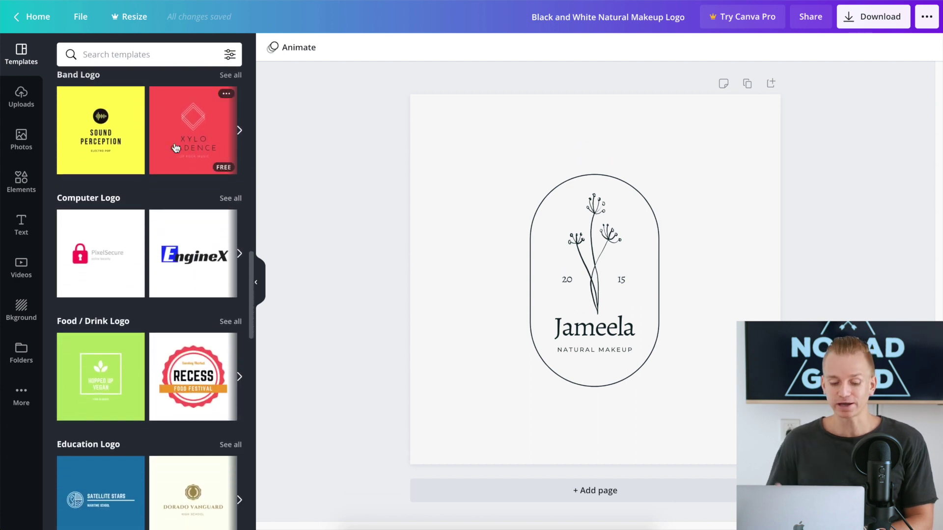
scroll(175, 148, up, 8)
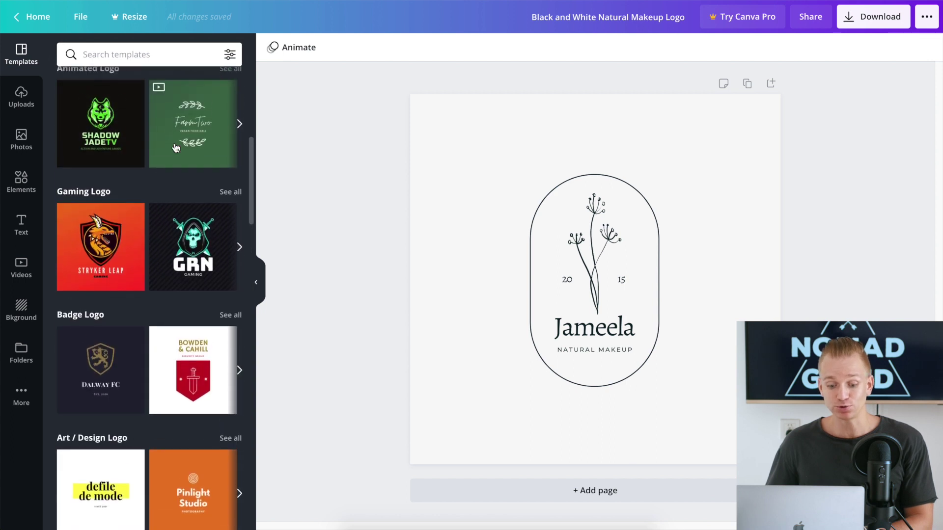
scroll(176, 147, up, 5)
scroll(175, 143, down, 5)
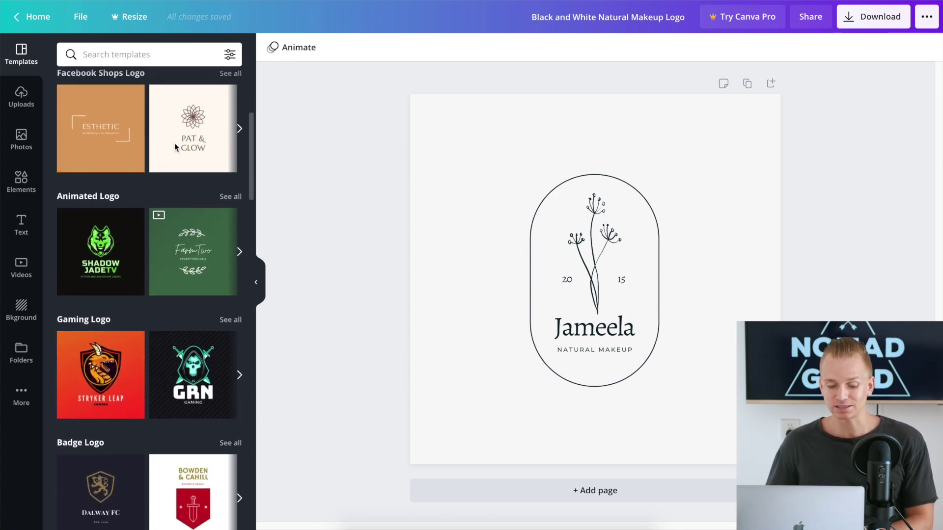
scroll(175, 143, down, 3)
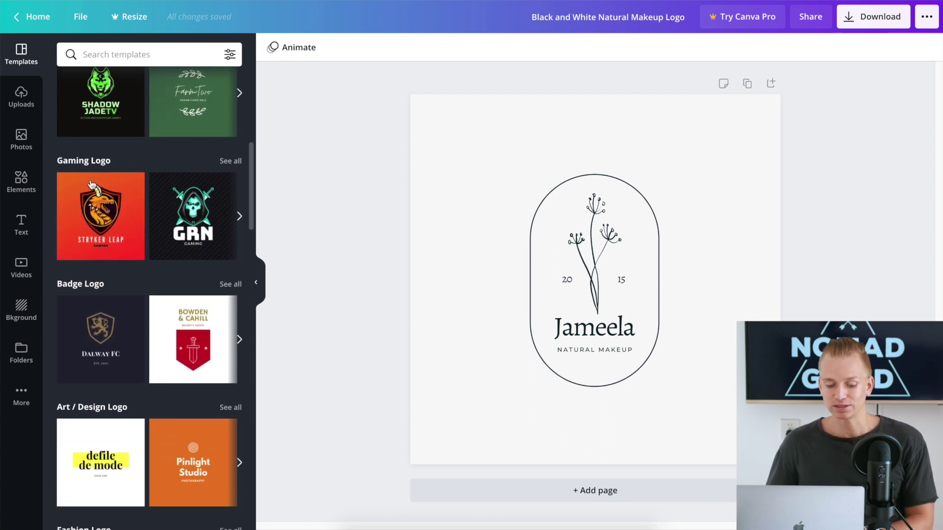
click(108, 212)
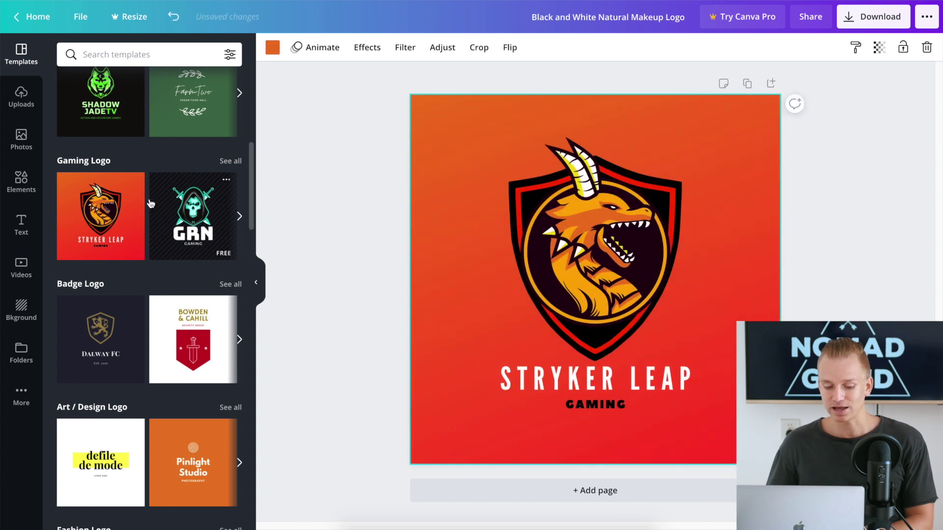
View the uploaded images area and the stock photo library.
scroll(138, 198, down, 1)
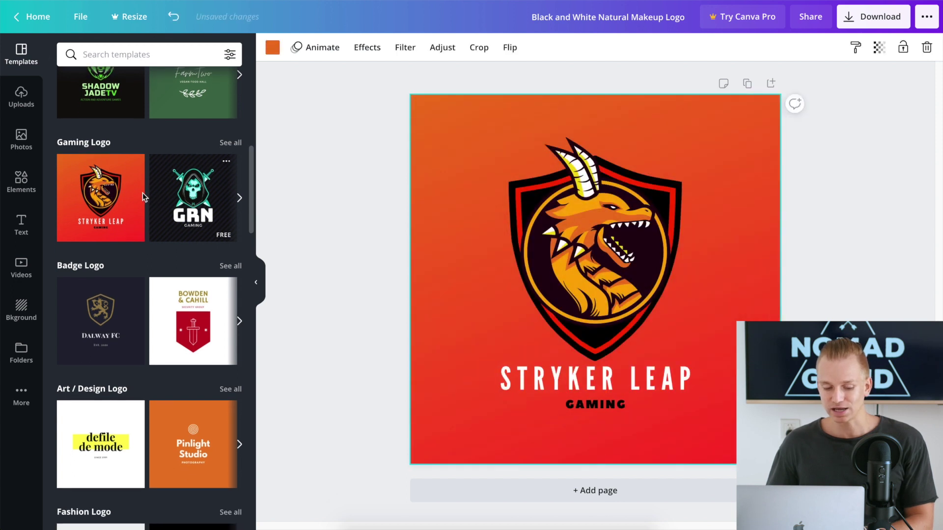
click(29, 102)
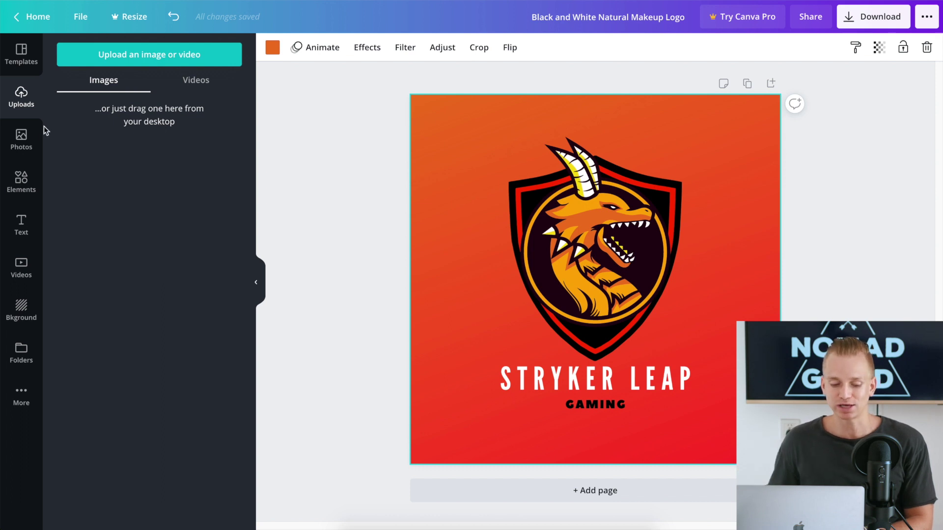
click(20, 143)
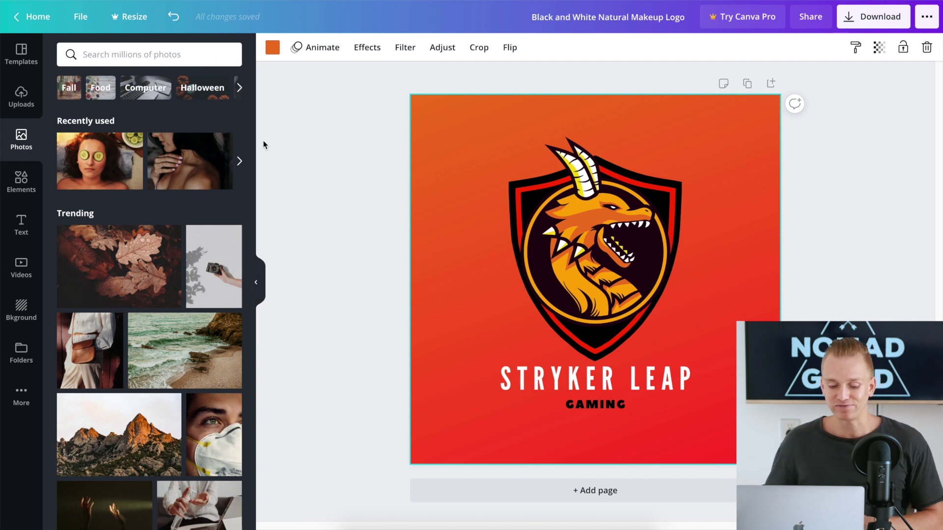
Examine the design elements library, including lines, shapes, frames, stickers, charts, grids, gradients and illustration collections.
click(27, 178)
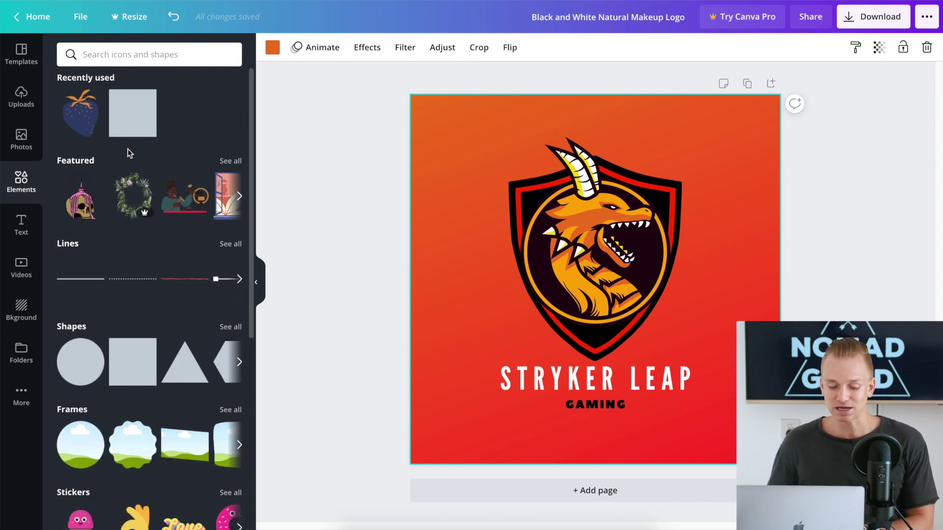
scroll(128, 148, down, 2)
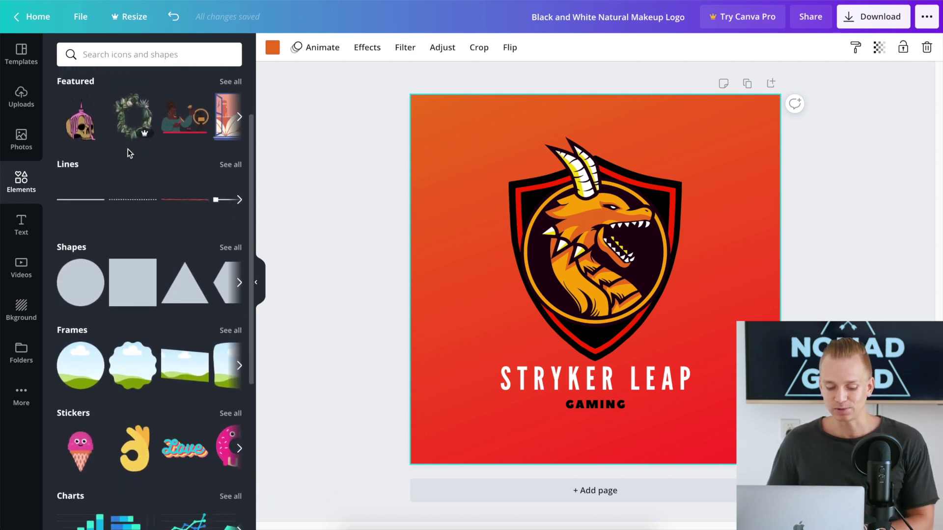
scroll(128, 148, down, 3)
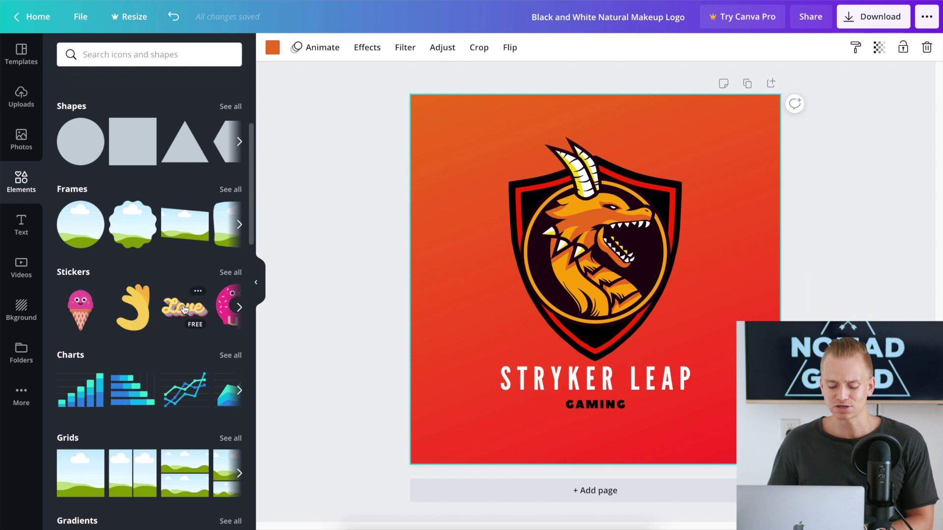
scroll(185, 308, down, 4)
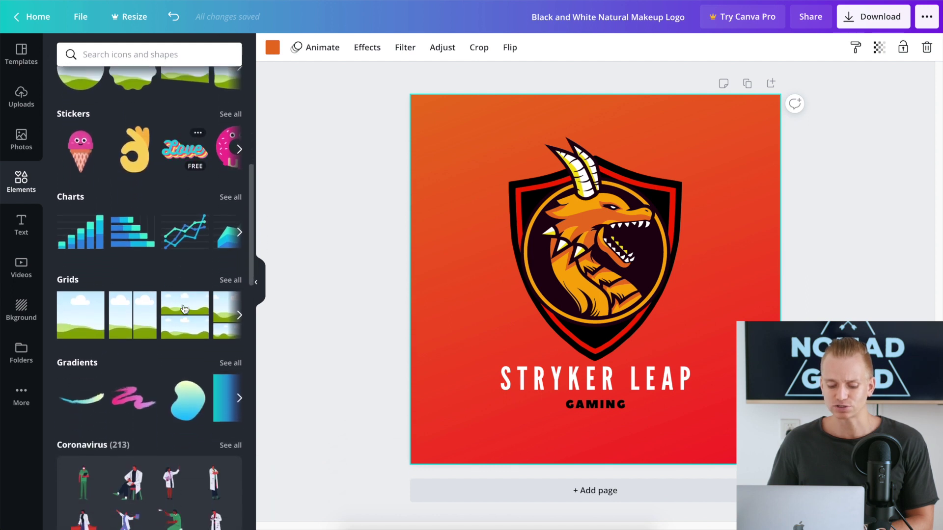
scroll(185, 308, down, 11)
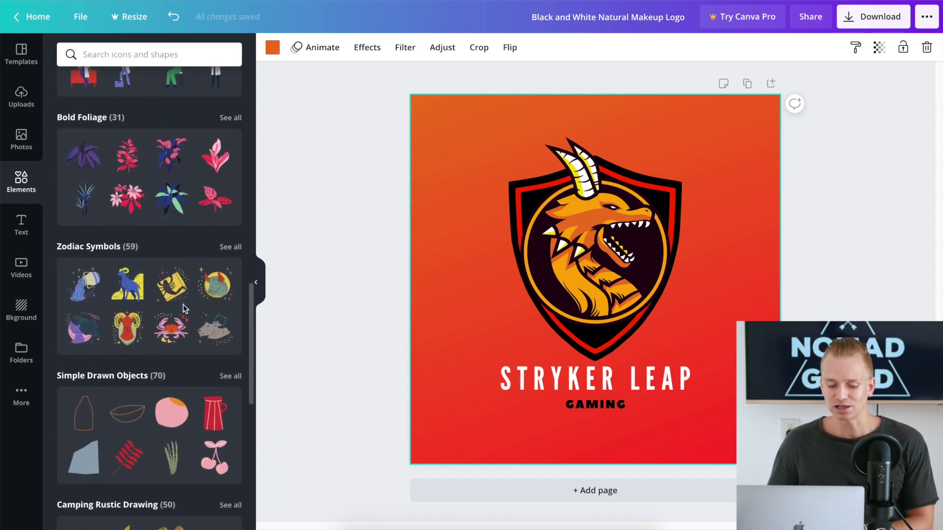
scroll(185, 308, up, 15)
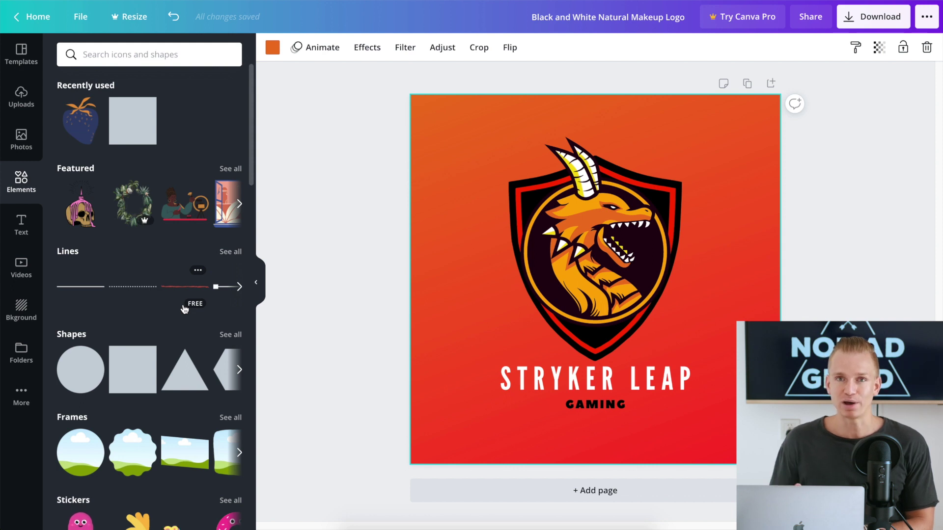
scroll(185, 308, down, 10)
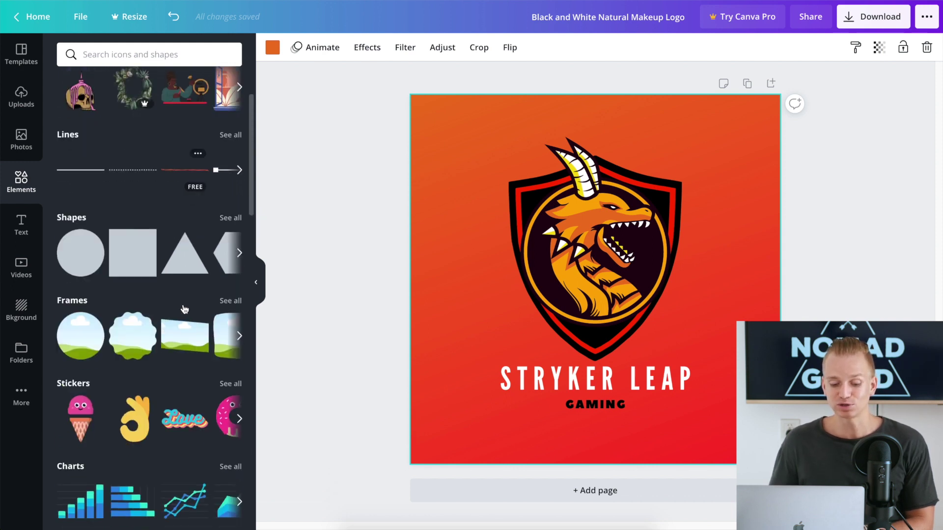
scroll(184, 308, down, 5)
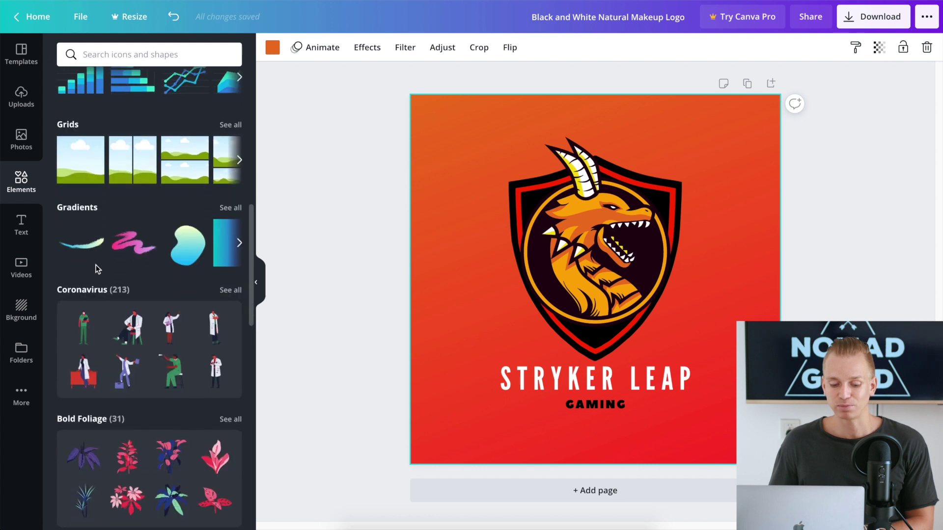
Browse the ready-made text combinations and add the "welcome little one!" one to the page.
click(21, 230)
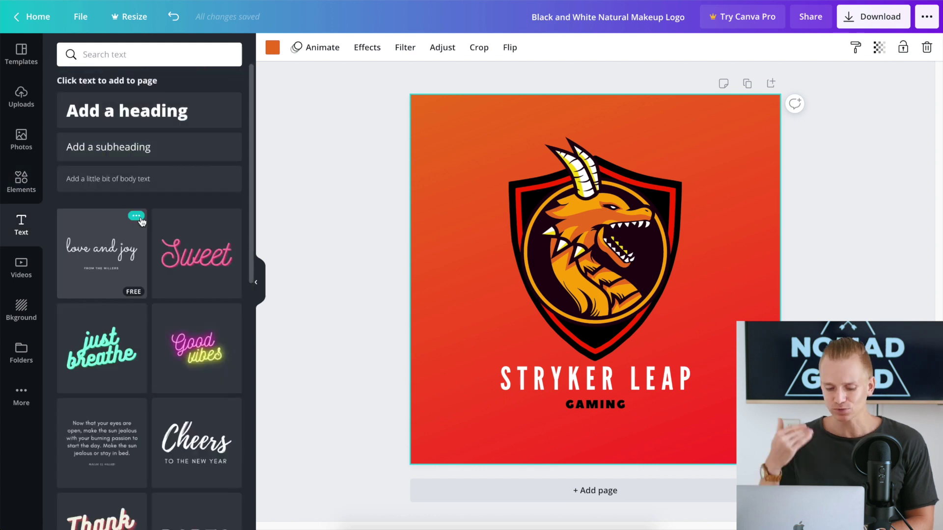
scroll(142, 221, down, 6)
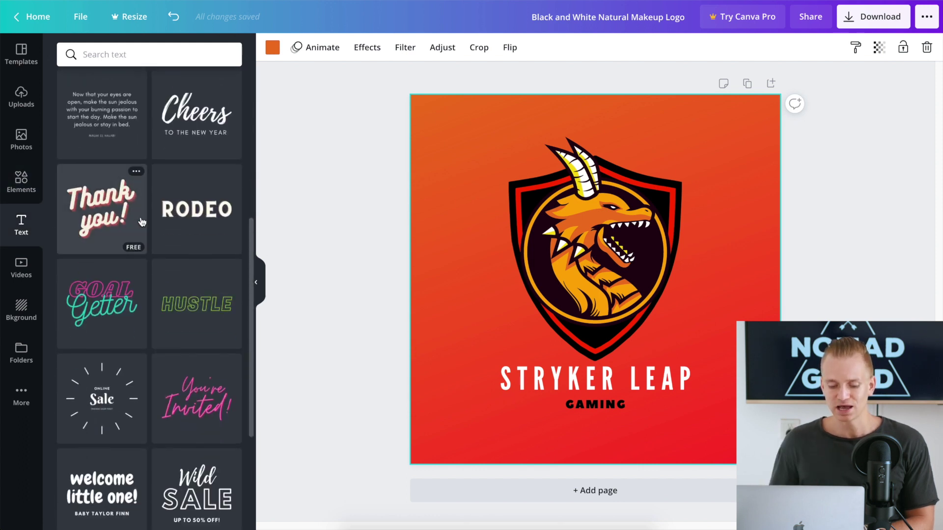
scroll(141, 221, up, 6)
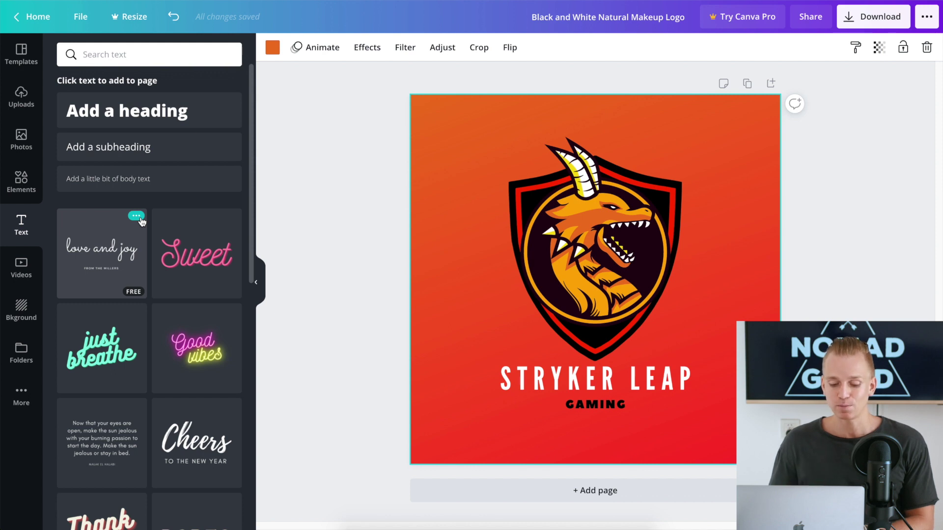
scroll(141, 221, down, 1)
scroll(140, 222, down, 10)
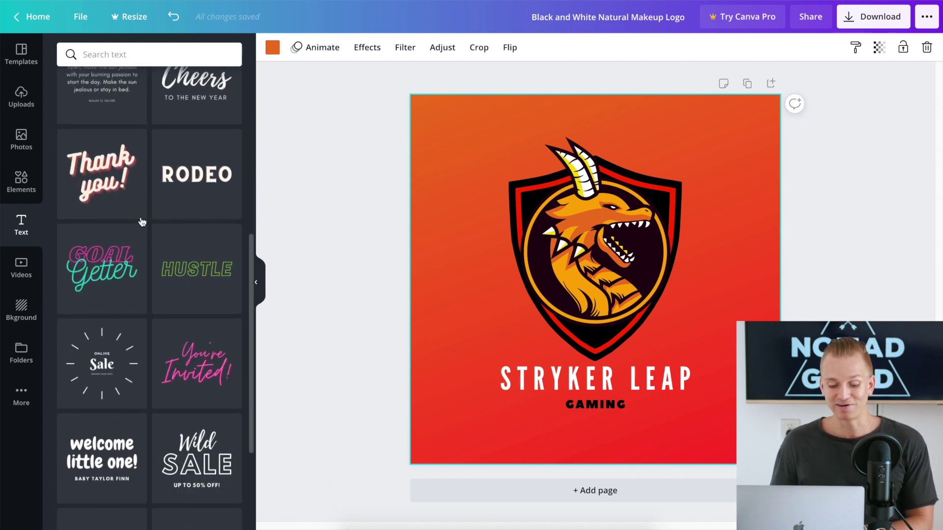
scroll(141, 221, down, 5)
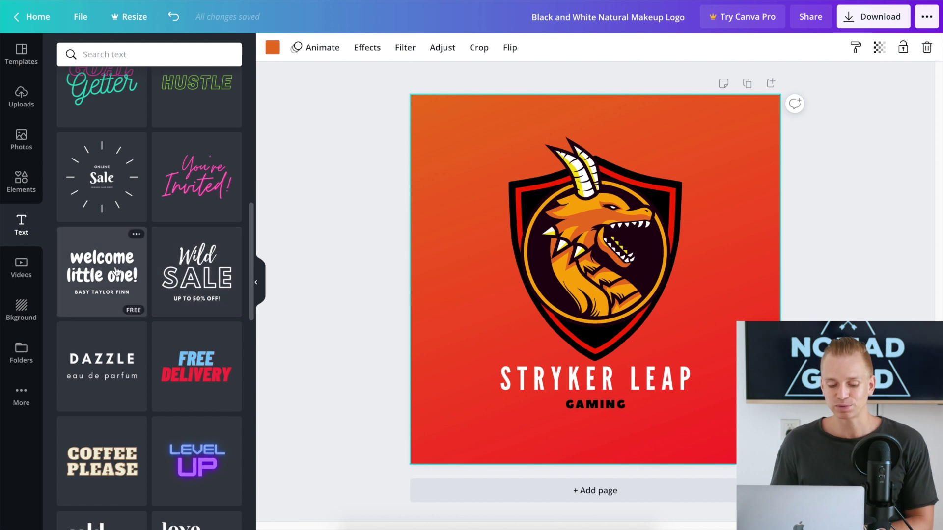
scroll(116, 271, down, 5)
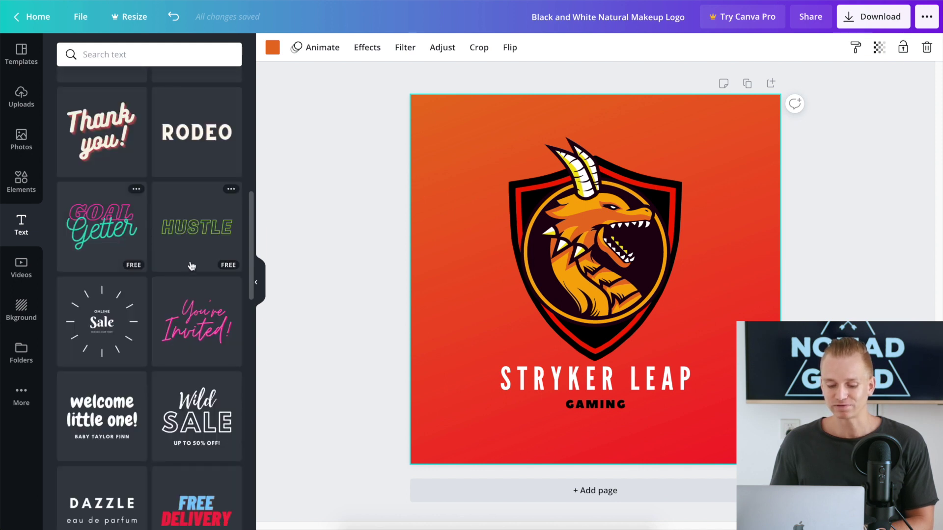
click(120, 388)
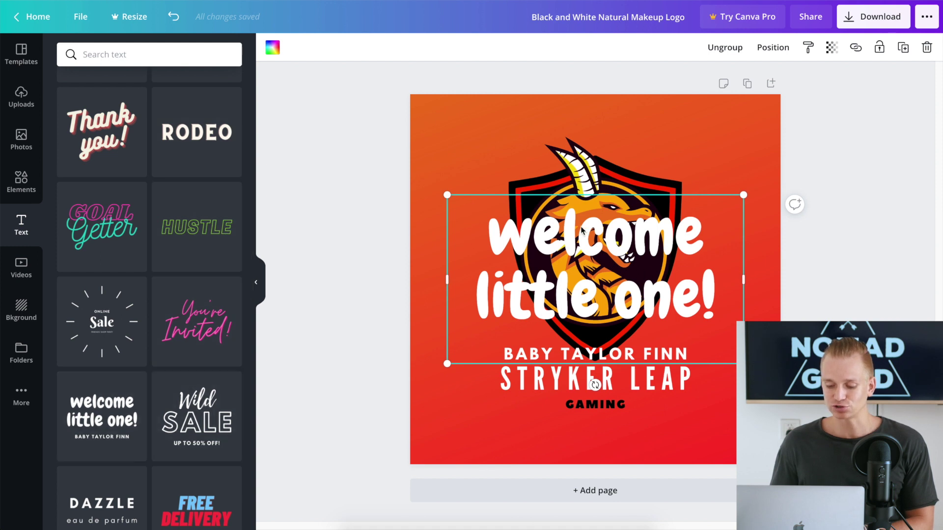
Place the "Wild SALE" text combination in the upper left of the design and delete the "welcome little one!" heading.
drag(545, 293, 468, 181)
click(562, 289)
key(Delete)
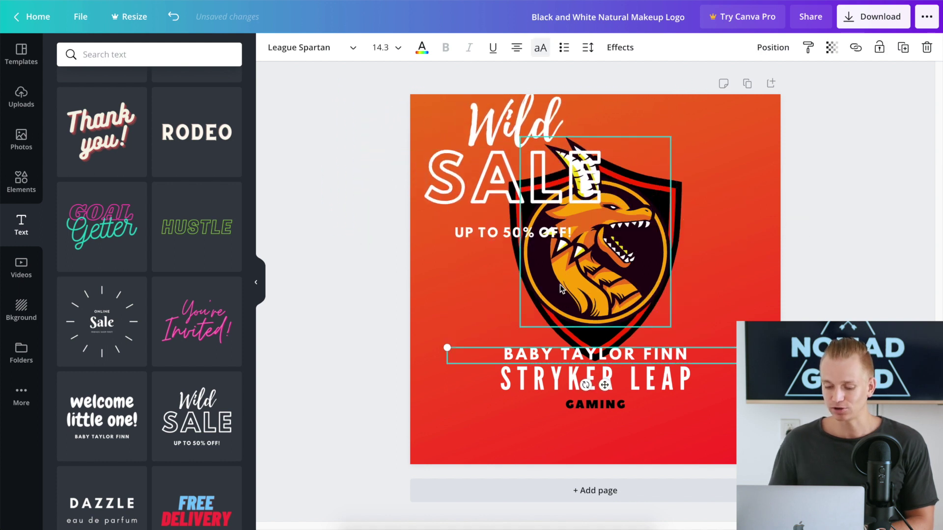
Move the "Wild SALE" text combination down so it overlaps the dragon emblem.
drag(494, 144, 489, 204)
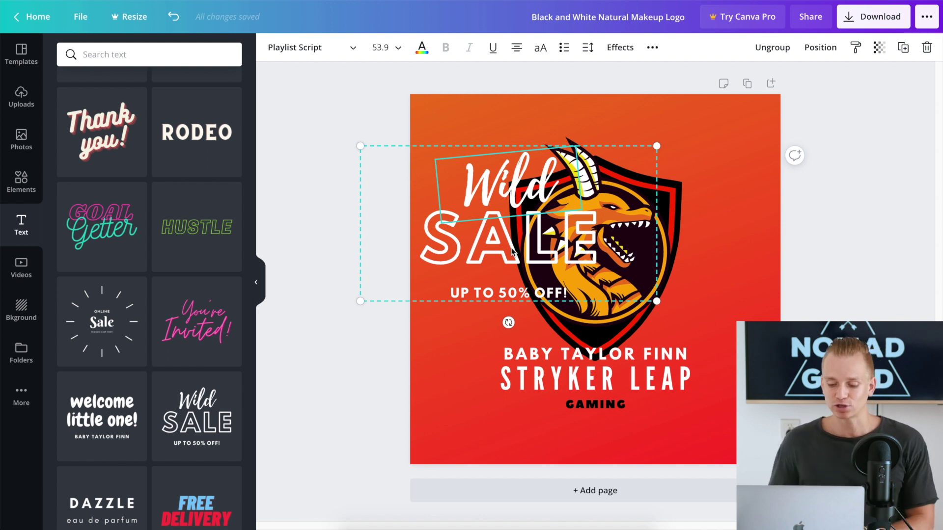
Browse the stock video library by category and view the available background images.
click(21, 268)
scroll(152, 226, down, 4)
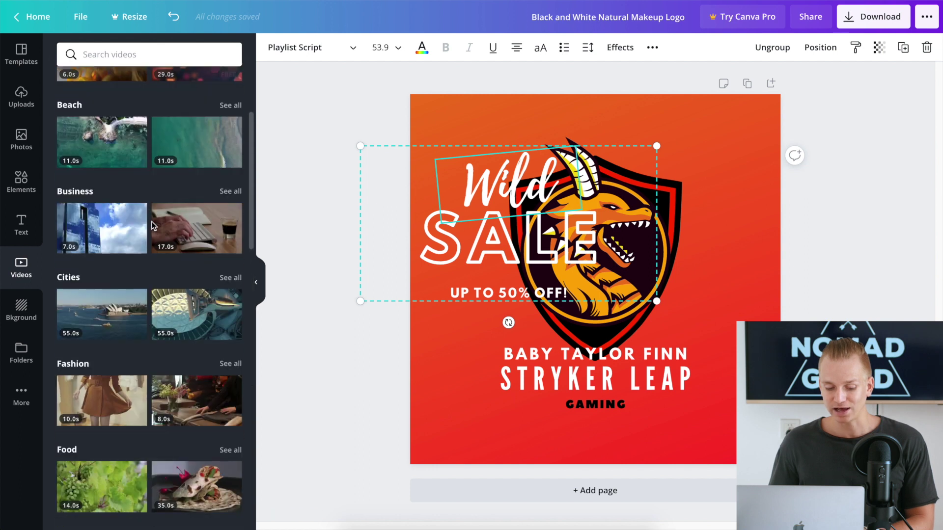
scroll(153, 226, down, 2)
click(21, 309)
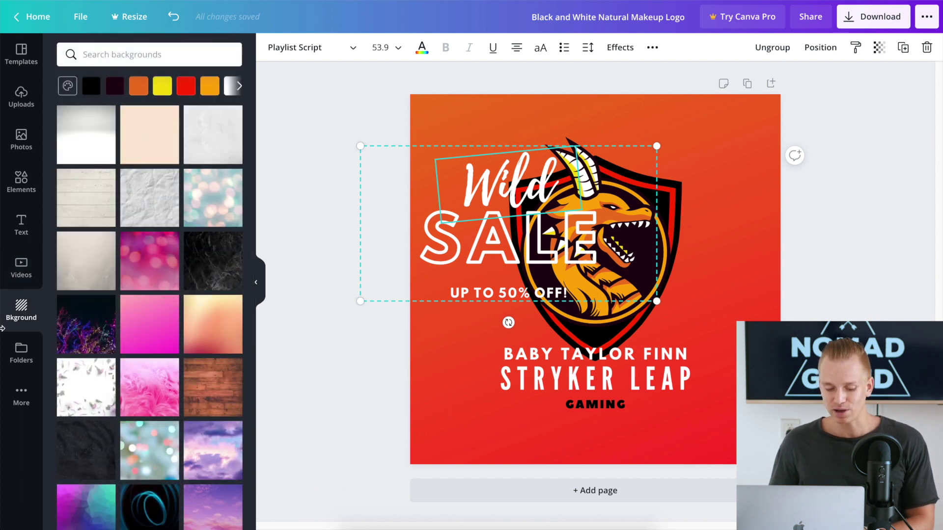
Select the page background and the dragon emblem in turn to view the editing options each one offers.
click(379, 89)
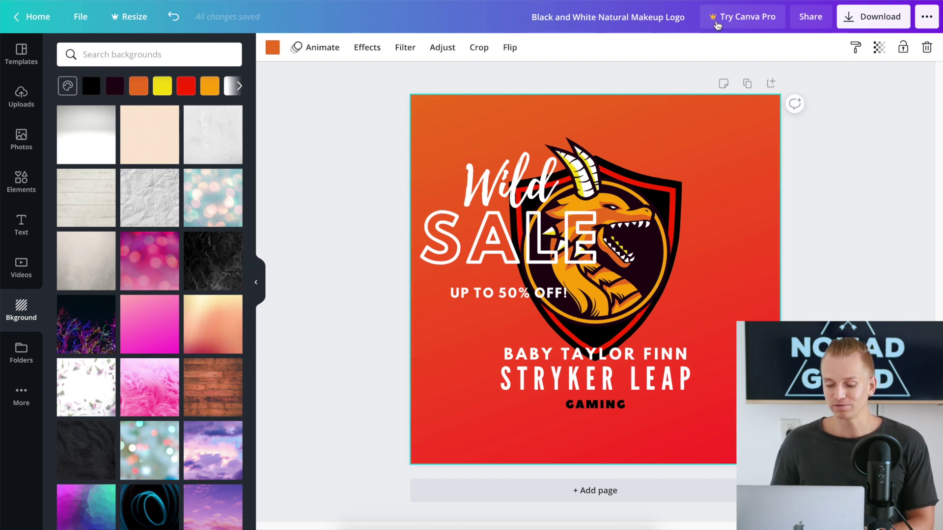
click(570, 142)
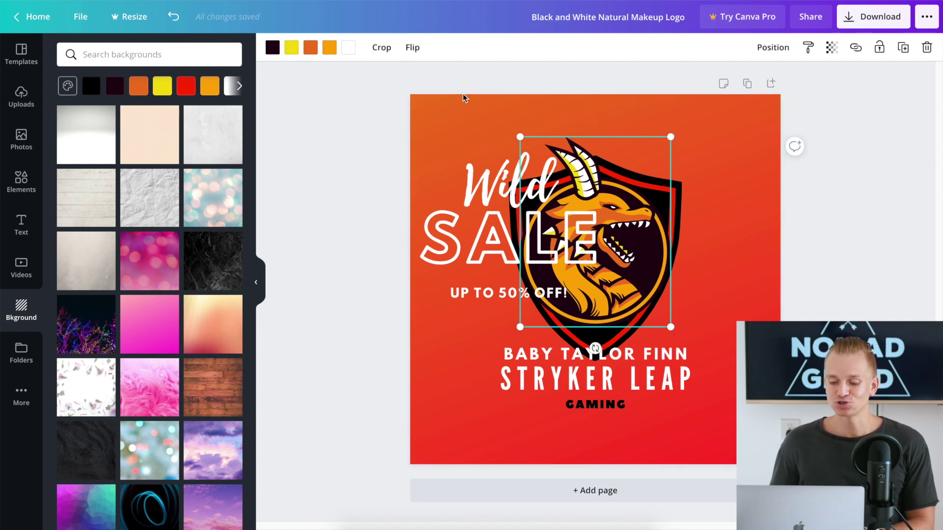
click(462, 119)
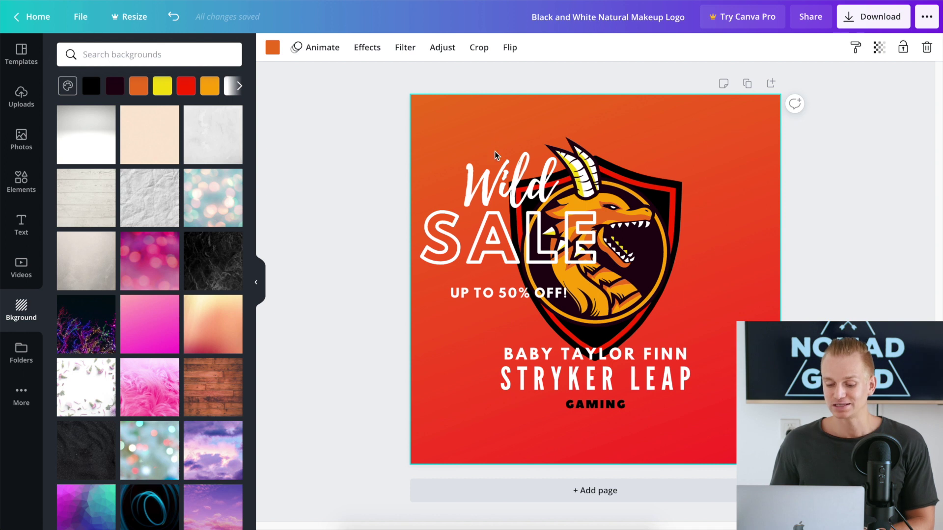
Shift the "Wild SALE" text combination slightly down and to the right over the dragon emblem.
click(486, 190)
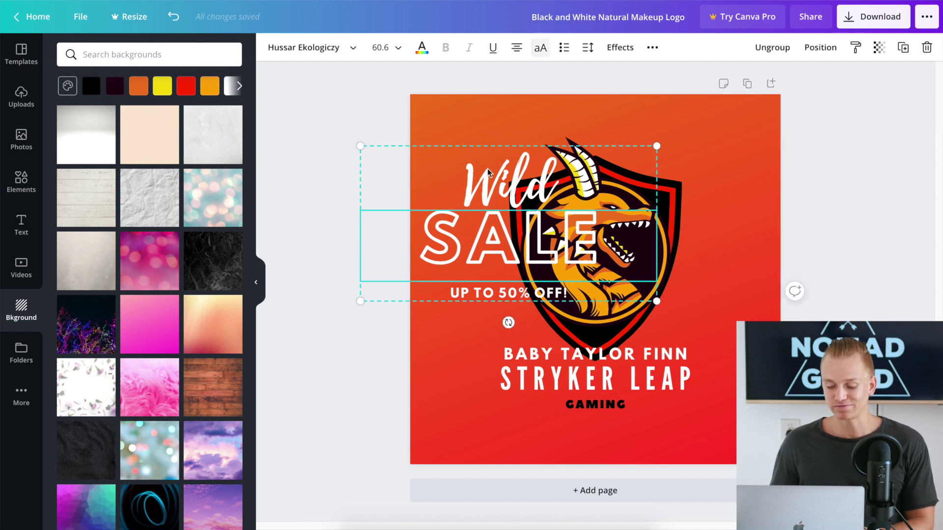
drag(487, 172, 507, 191)
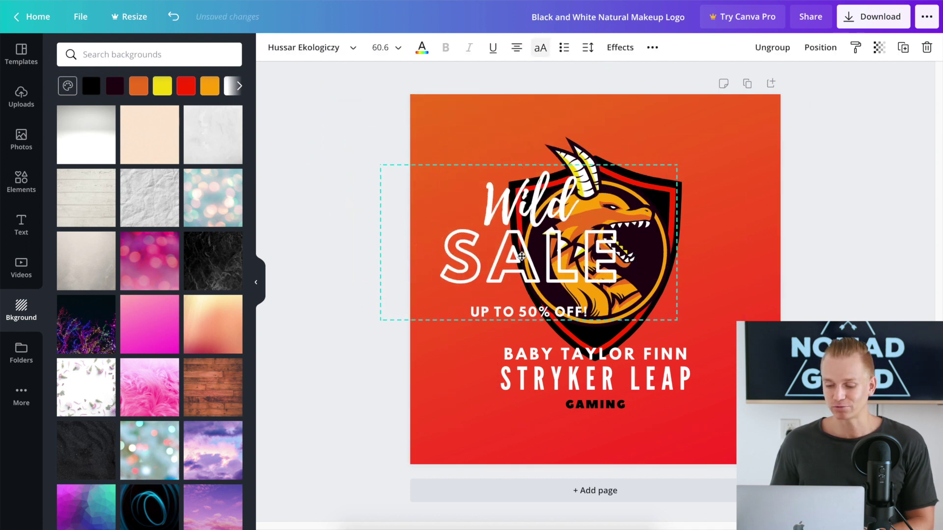
drag(521, 255, 522, 256)
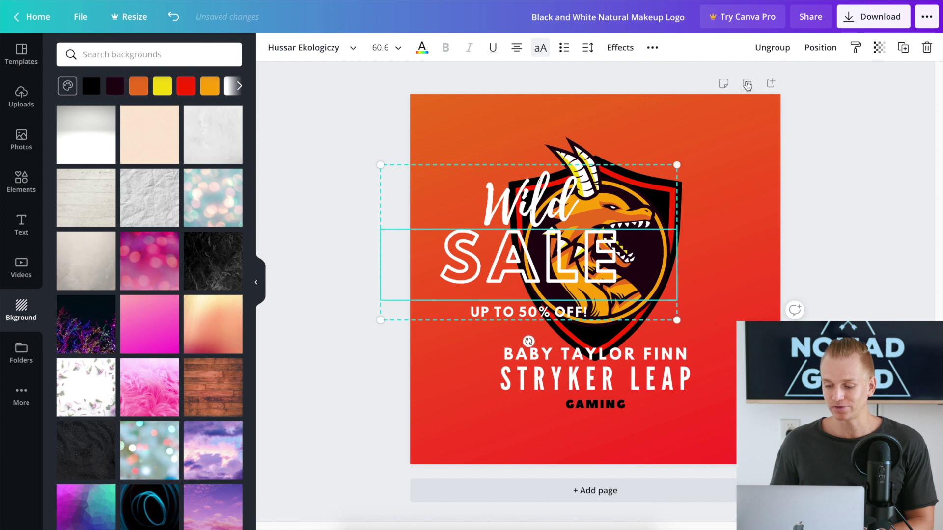
Ungroup the "Wild SALE" text combination, group its three lines together, and ungroup them again.
click(772, 48)
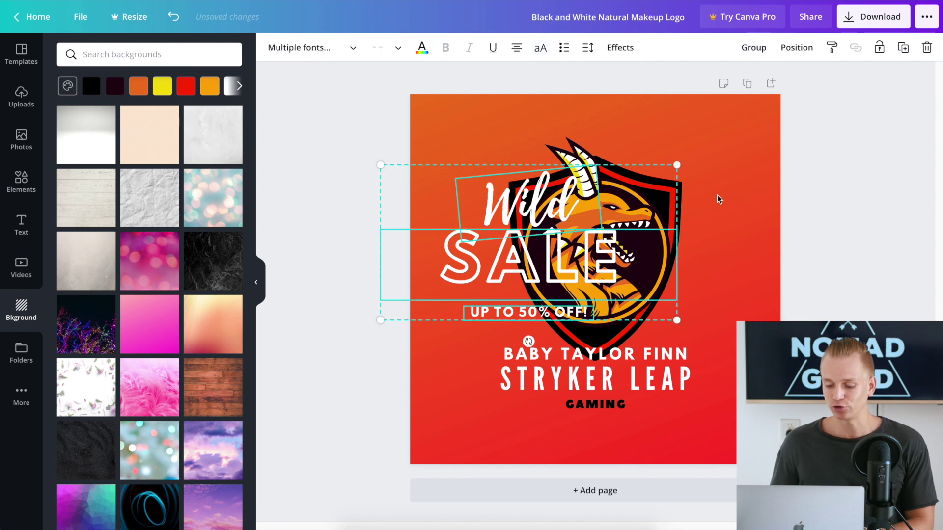
click(754, 50)
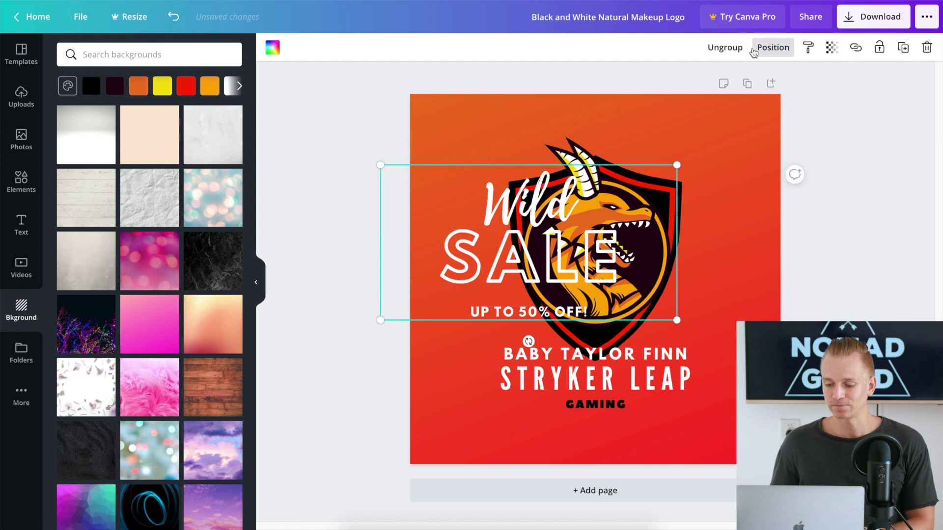
click(727, 49)
Send the three "Wild SALE" text lines one layer backward, and bring them back to the front.
click(789, 51)
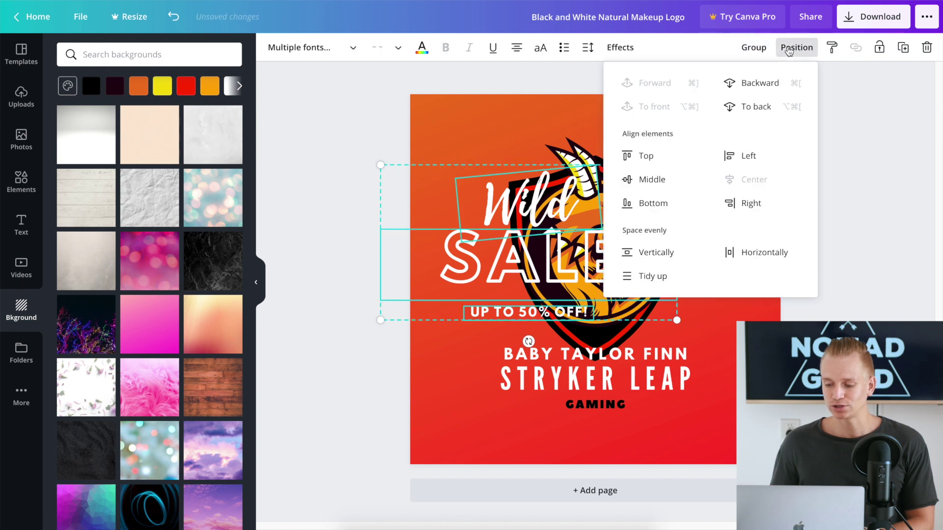
click(761, 88)
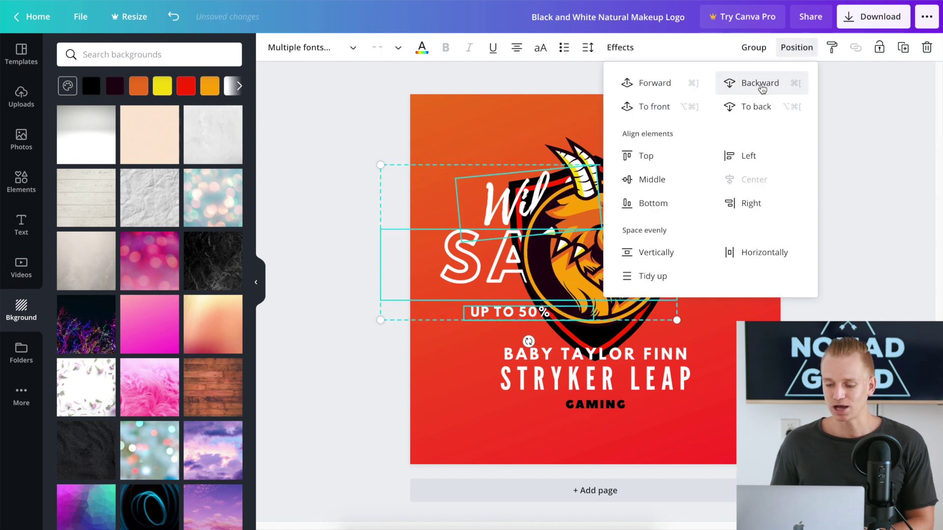
click(667, 105)
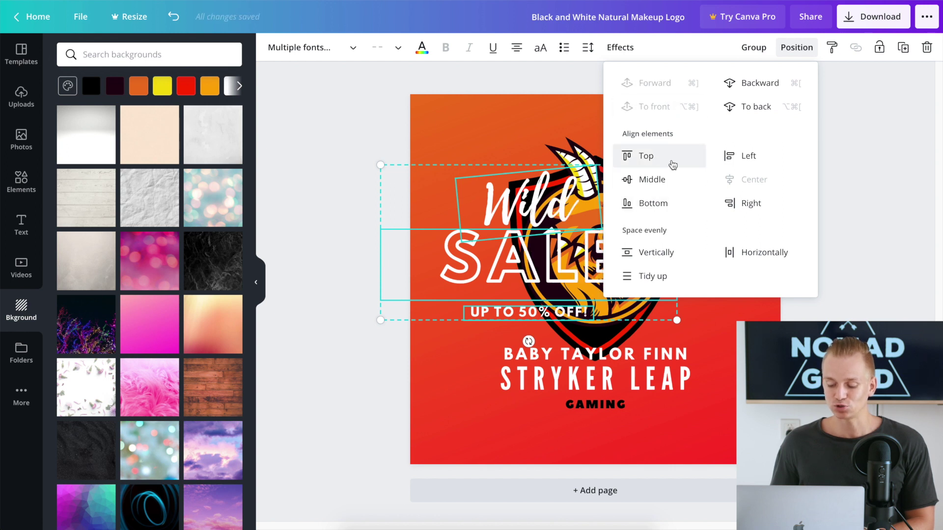
click(844, 87)
click(844, 87)
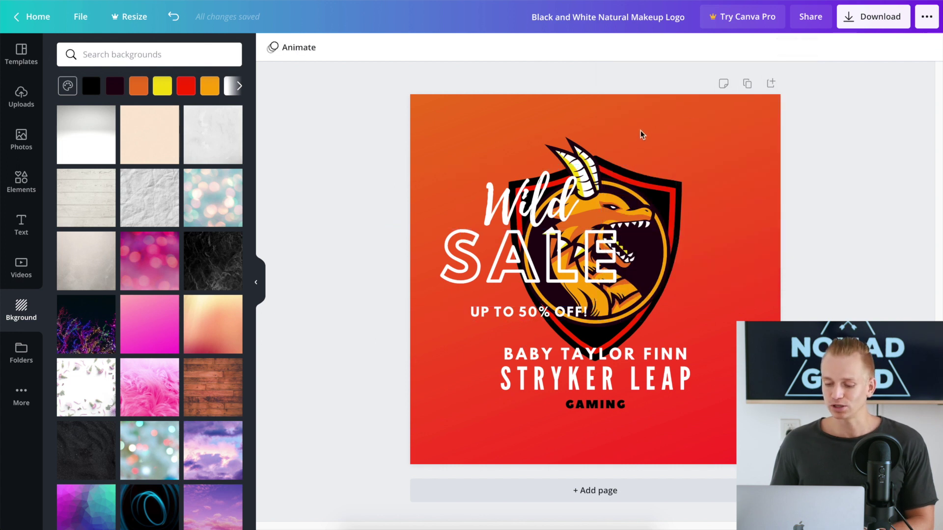
Duplicate the logo page and compare the copy with the original page.
click(661, 134)
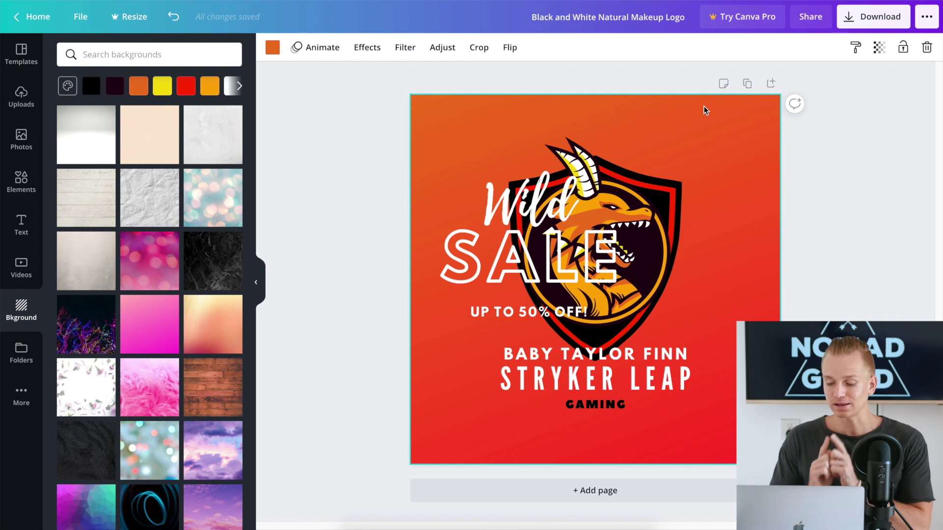
click(749, 85)
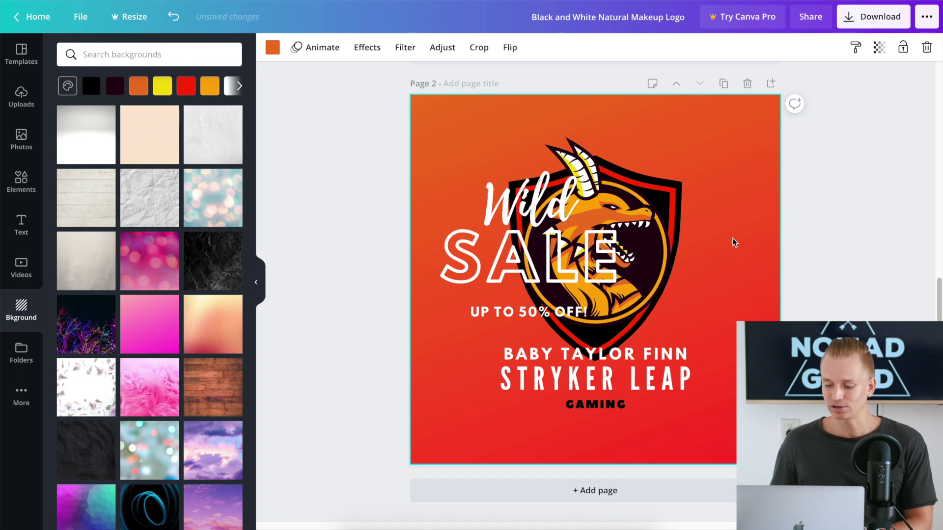
scroll(747, 206, up, 8)
scroll(747, 206, down, 1)
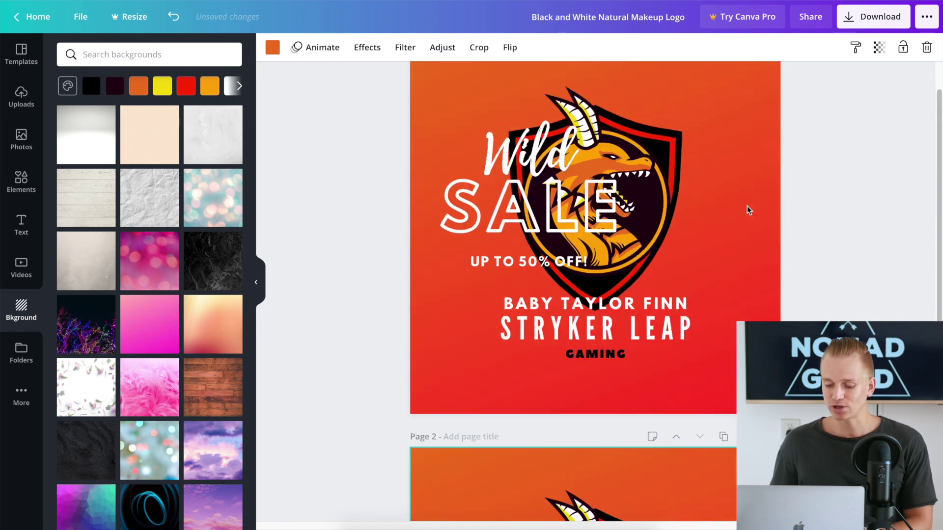
scroll(747, 210, down, 7)
scroll(746, 210, up, 8)
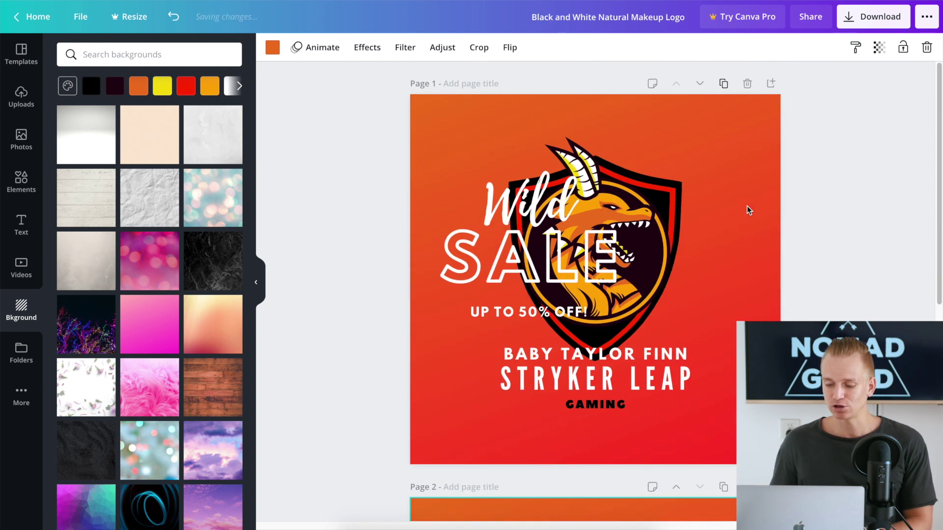
scroll(756, 175, down, 8)
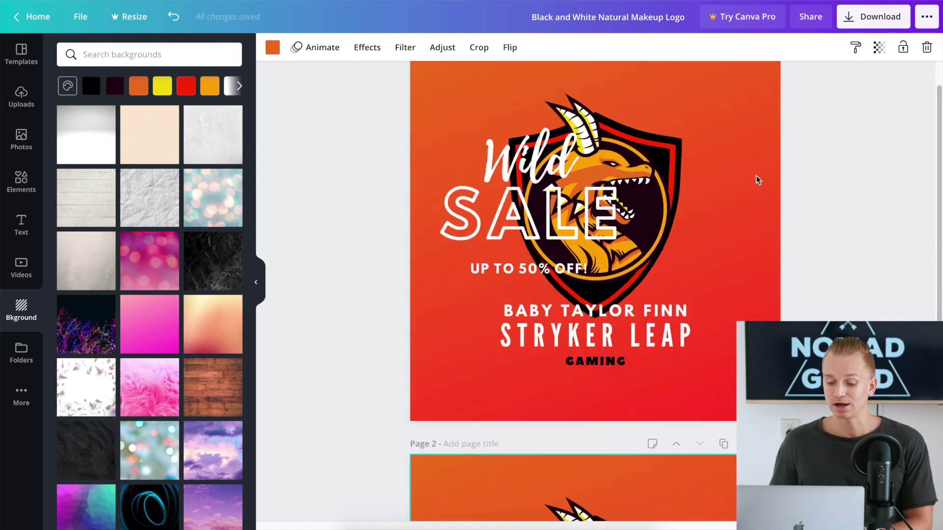
scroll(737, 190, up, 7)
scroll(737, 192, up, 1)
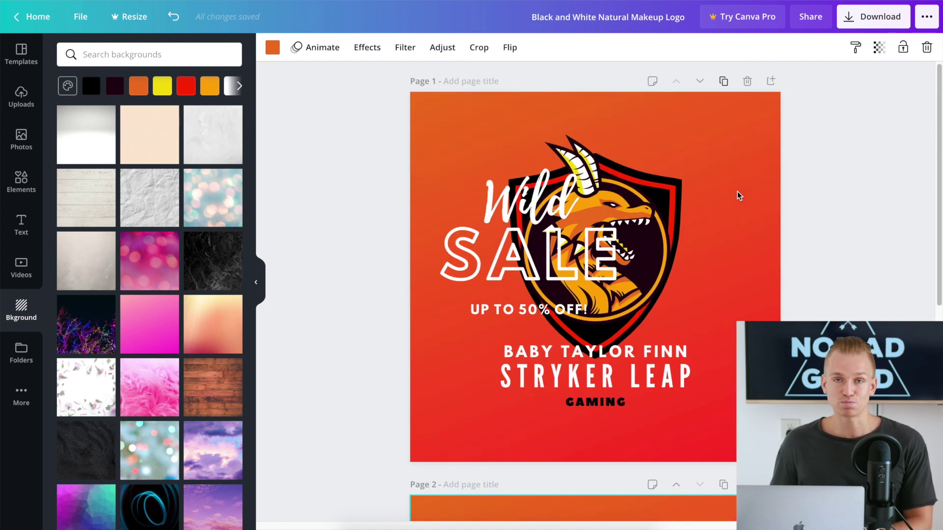
Duplicate the dragon emblem on page 1 and place the copy to the right of the original.
click(641, 183)
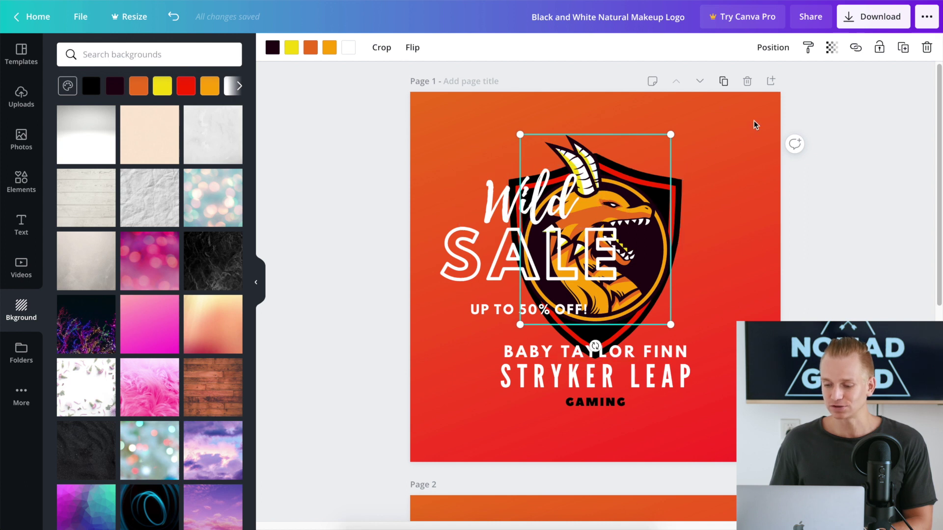
click(902, 47)
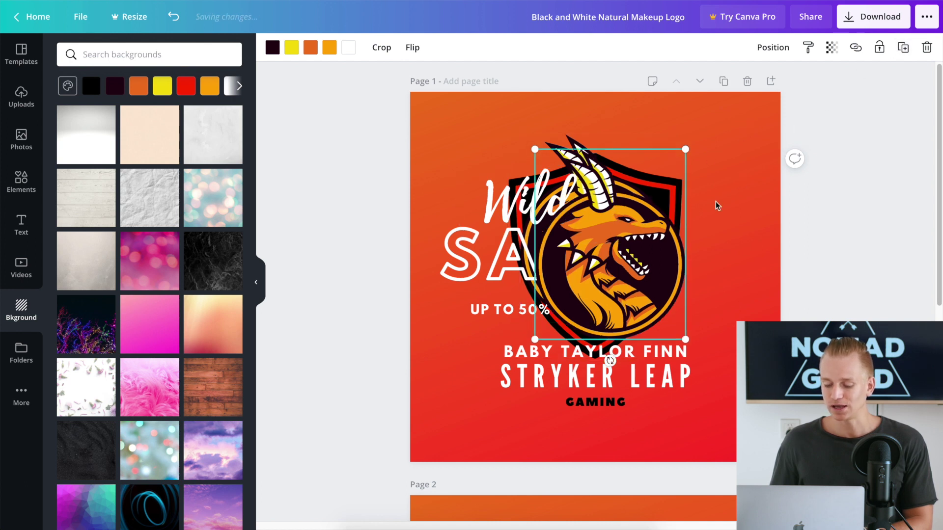
drag(538, 268, 627, 288)
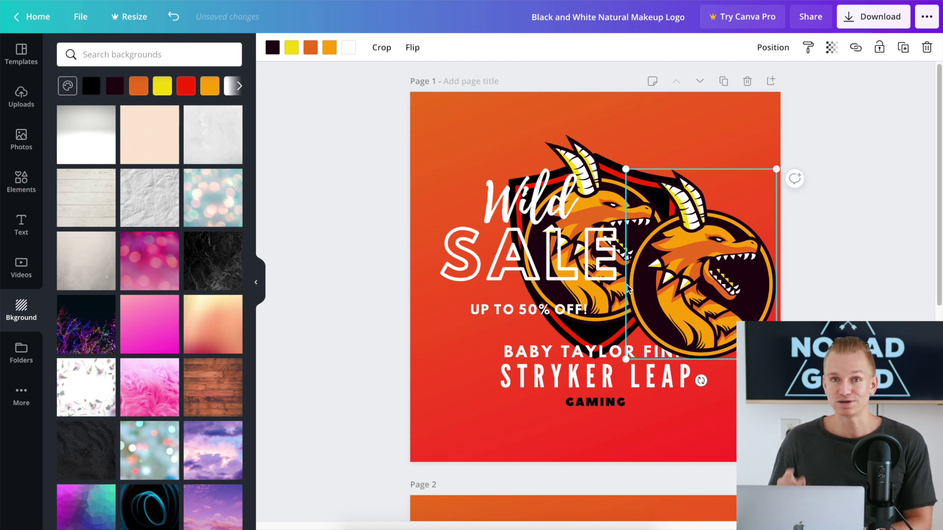
View the download settings and examine the publishing options for social media, cloud storage and printing.
click(925, 27)
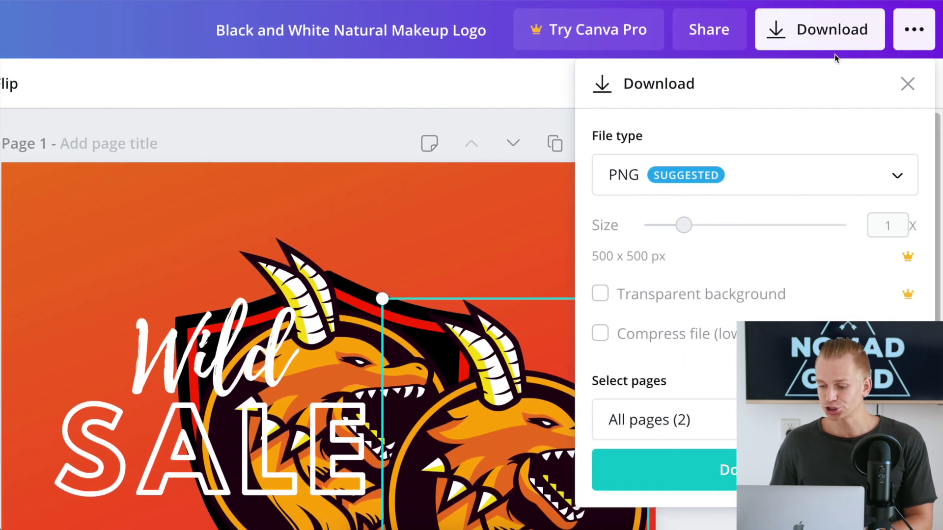
click(914, 29)
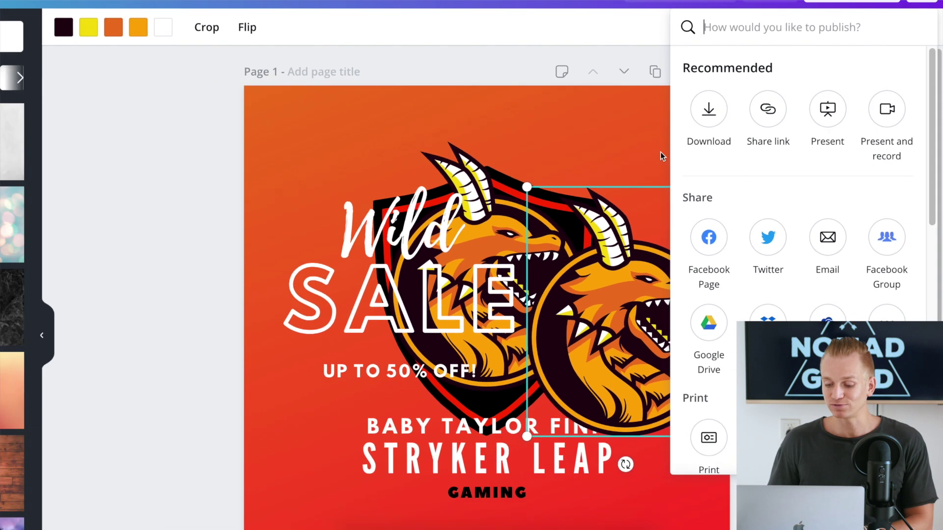
scroll(562, 153, down, 1)
scroll(766, 183, down, 2)
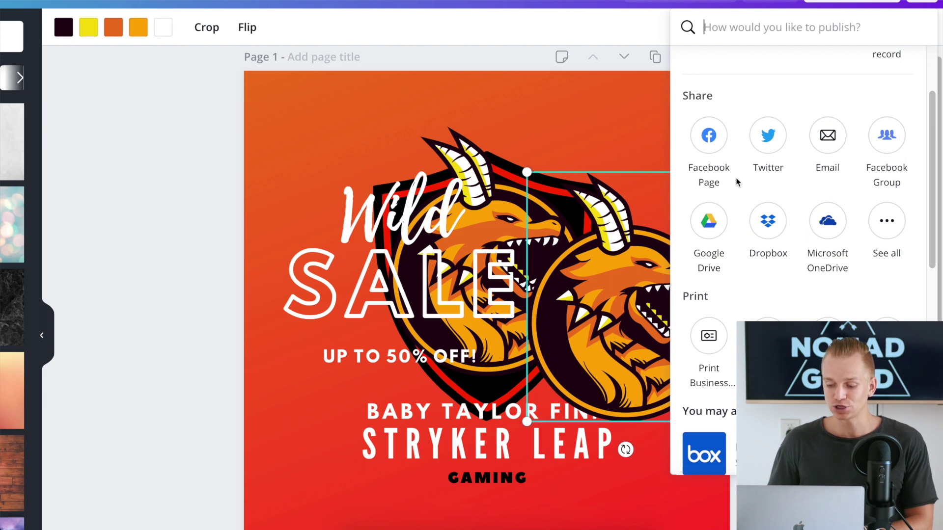
scroll(866, 182, down, 1)
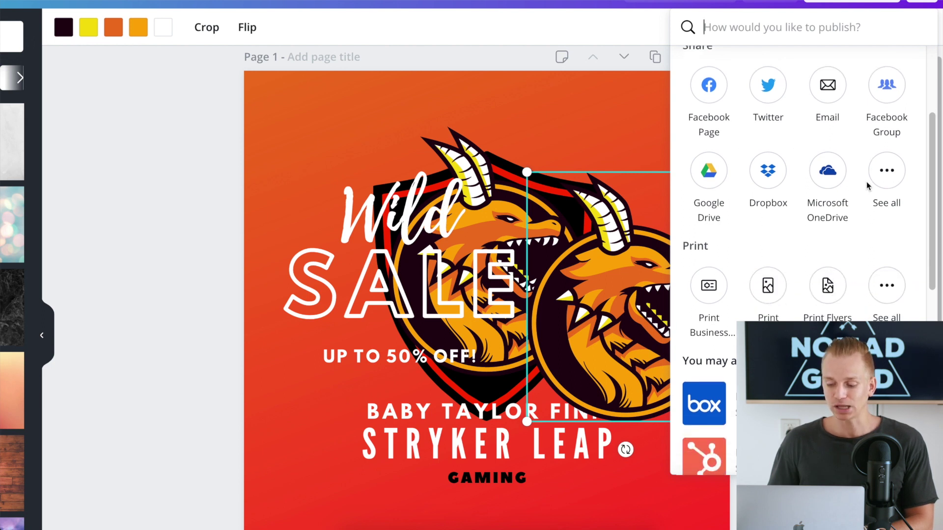
scroll(867, 185, down, 1)
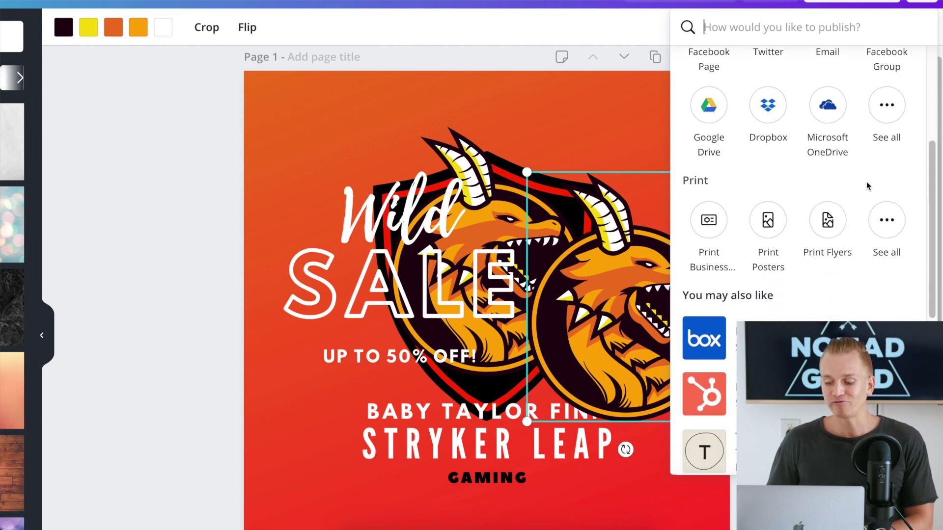
scroll(867, 185, up, 2)
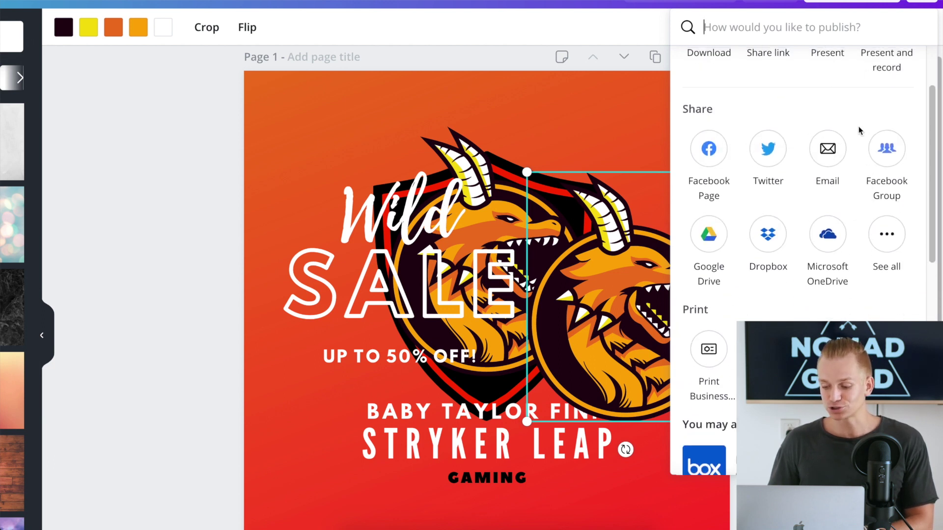
scroll(859, 130, down, 1)
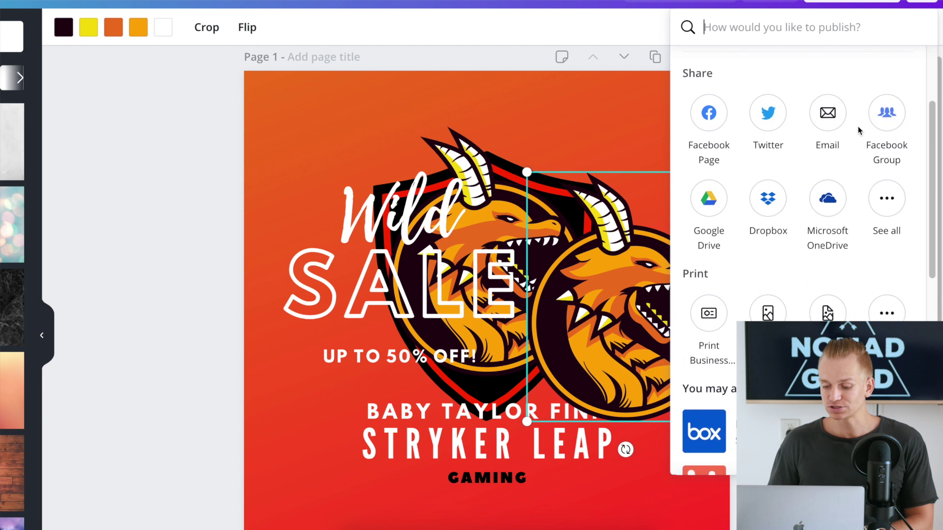
scroll(859, 130, down, 1)
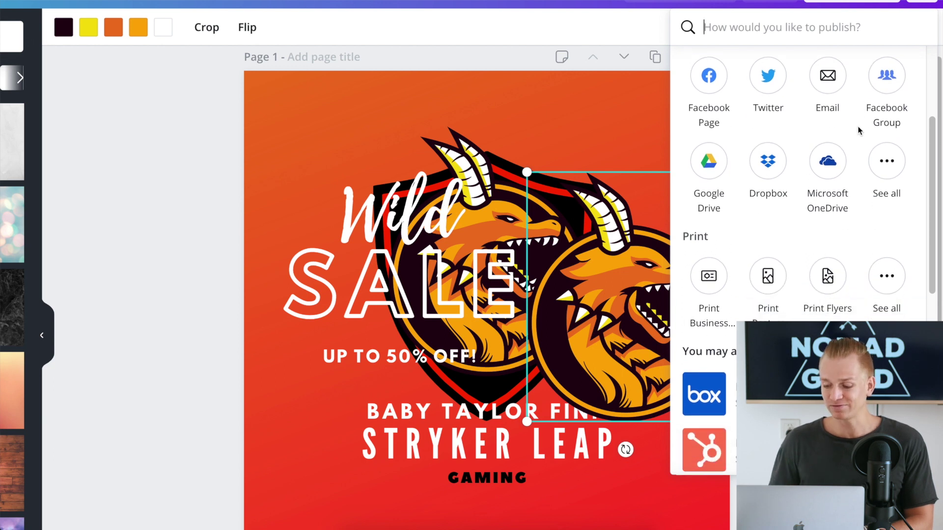
scroll(858, 130, up, 1)
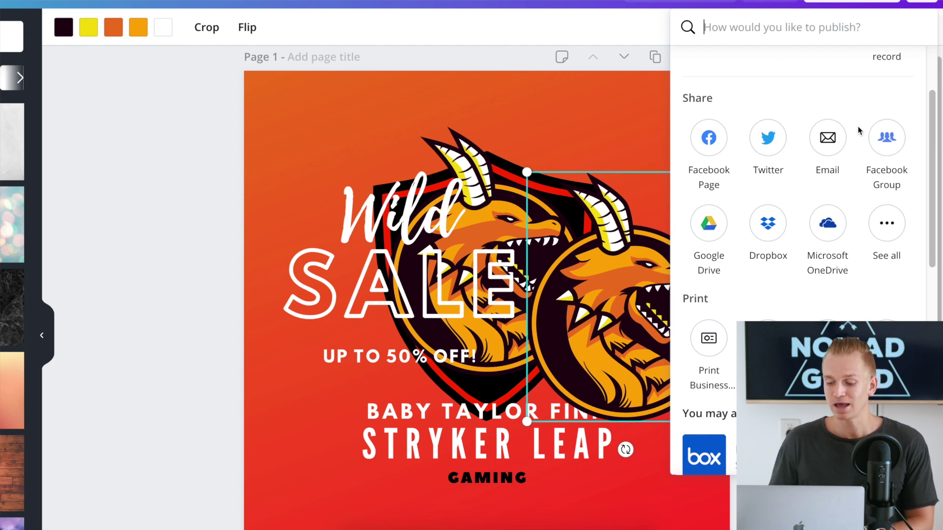
scroll(858, 130, down, 5)
scroll(858, 130, up, 3)
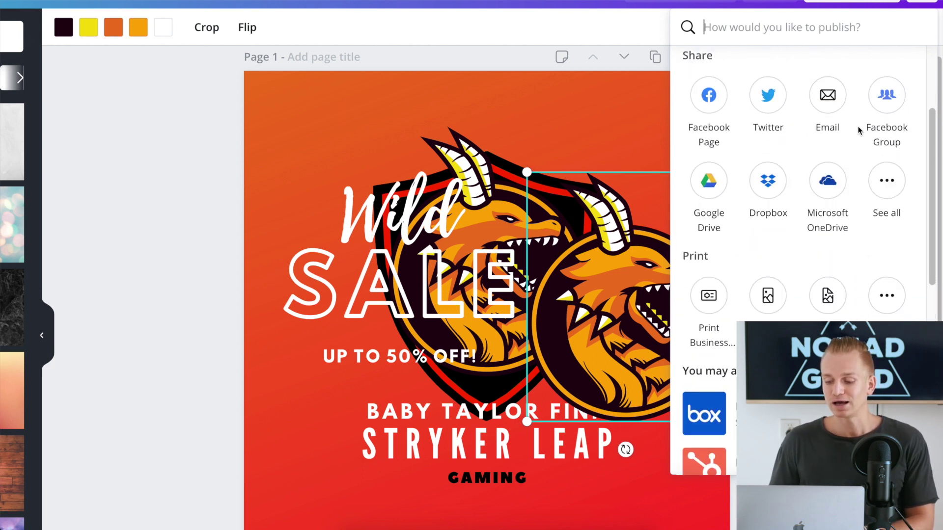
scroll(858, 130, up, 2)
scroll(859, 130, down, 2)
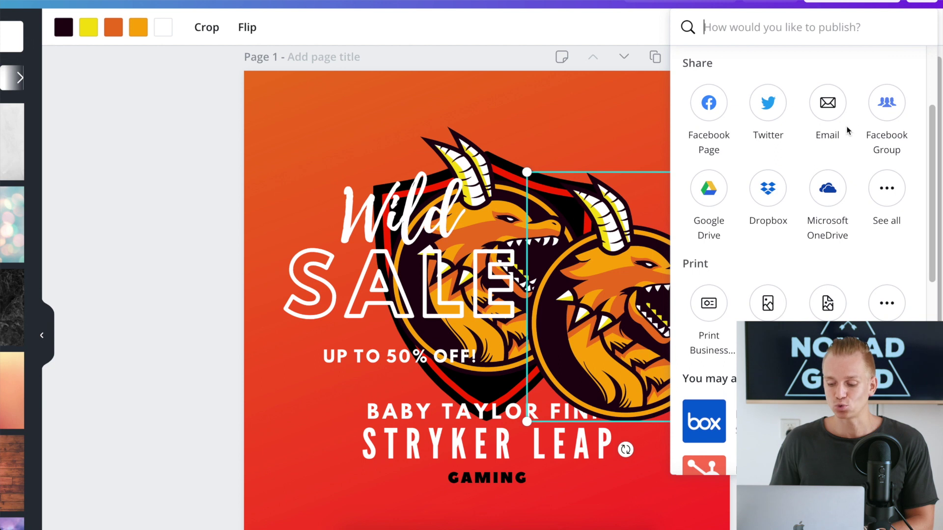
Review the recommended and sharing options for publishing the design, and close the publishing list.
scroll(859, 177, up, 3)
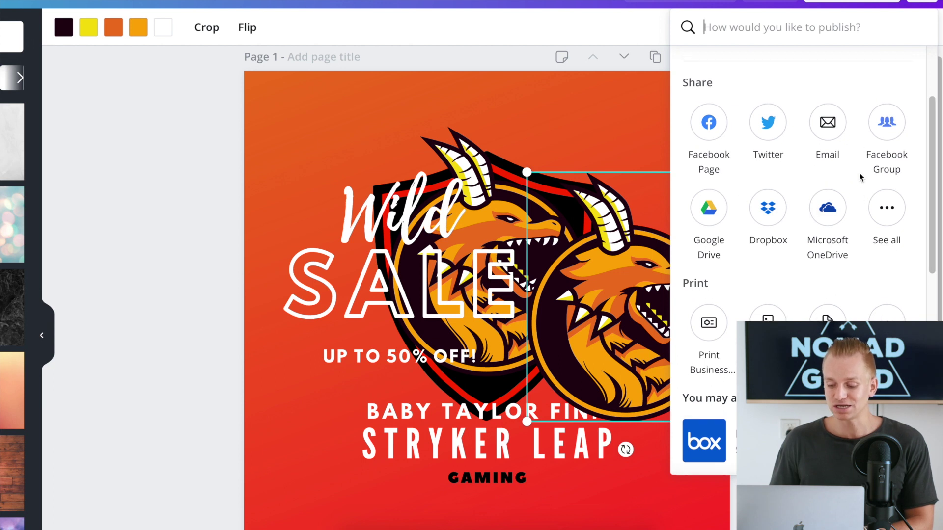
scroll(859, 177, up, 1)
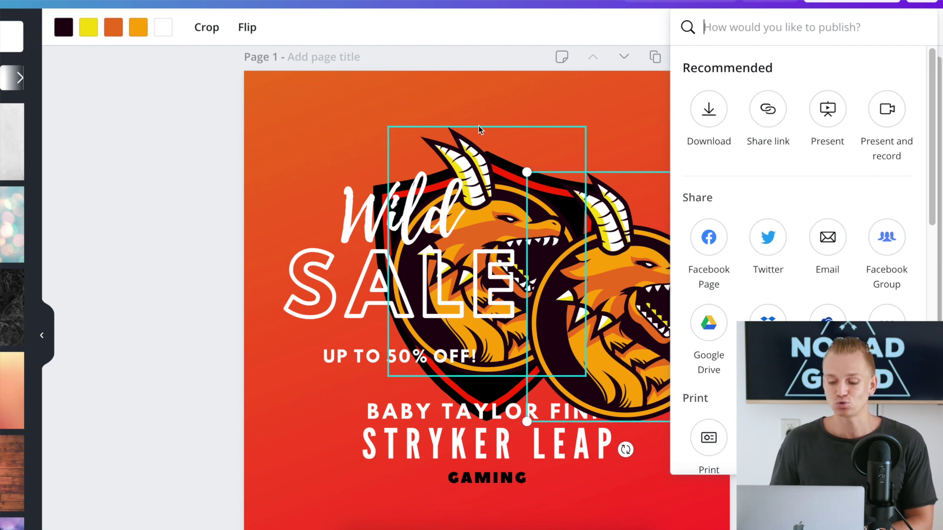
scroll(508, 98, up, 1)
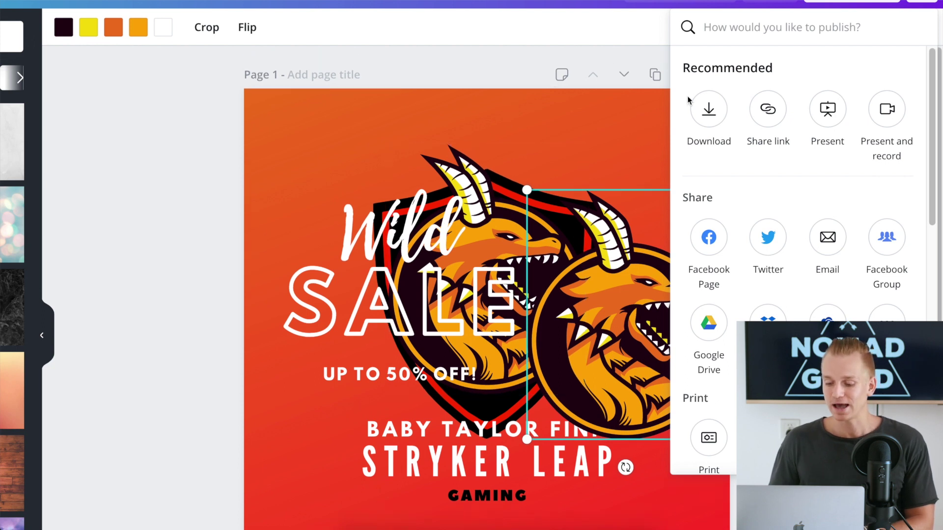
click(510, 66)
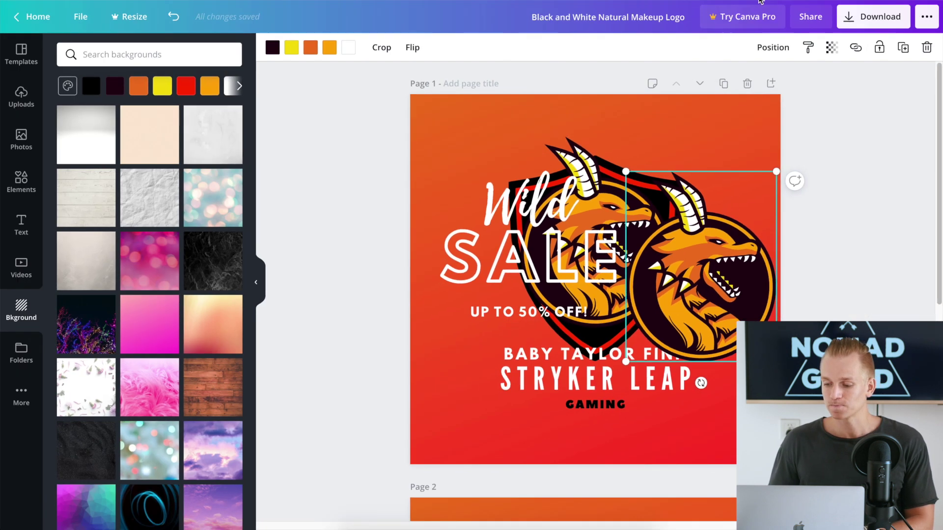
Examine the file types offered for downloading the design, from PNG and JPG to PDF, and leave the download settings.
click(865, 17)
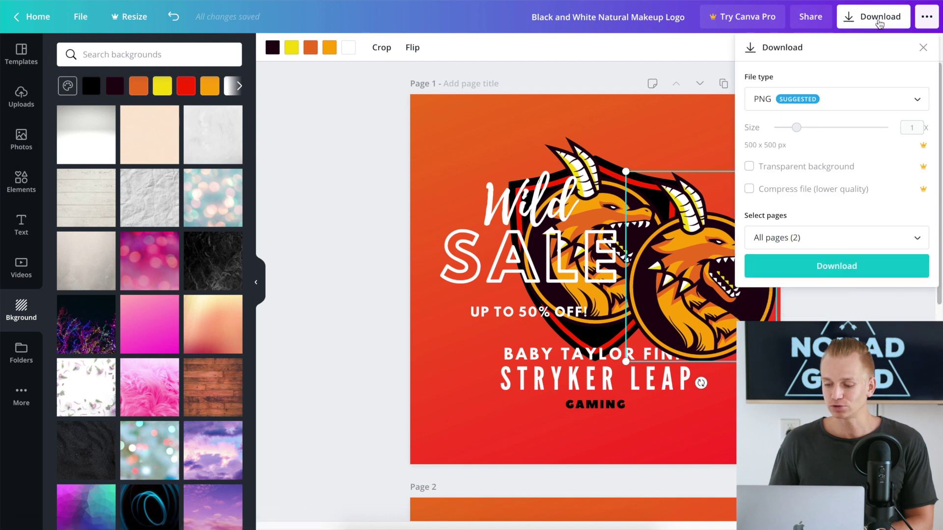
click(905, 102)
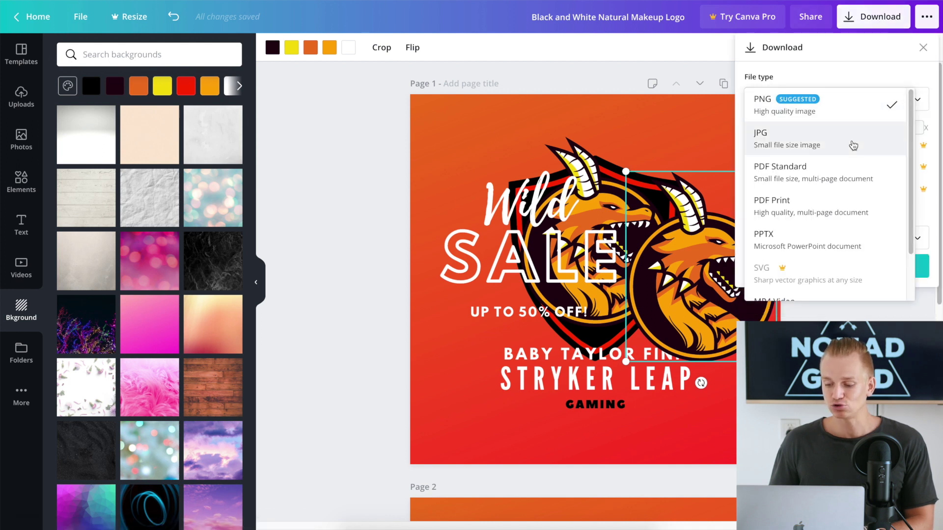
scroll(835, 179, down, 2)
scroll(835, 179, up, 2)
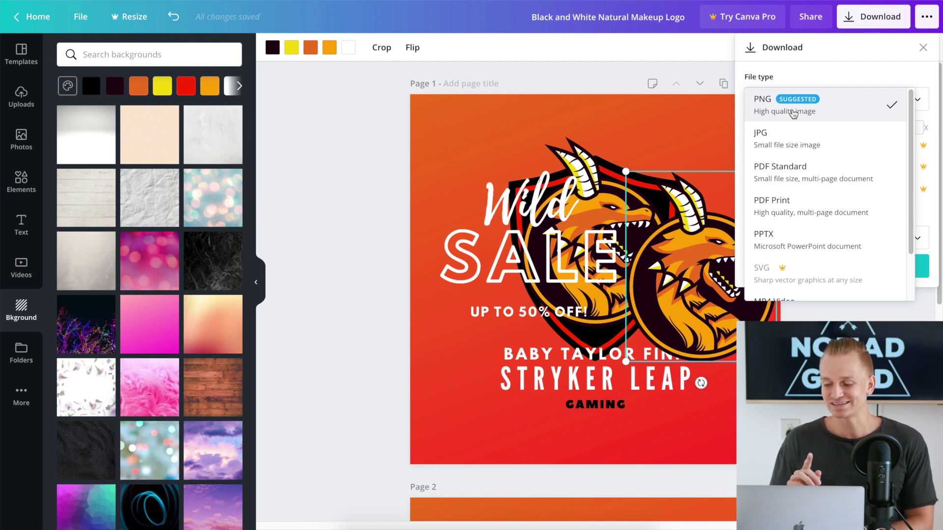
click(839, 67)
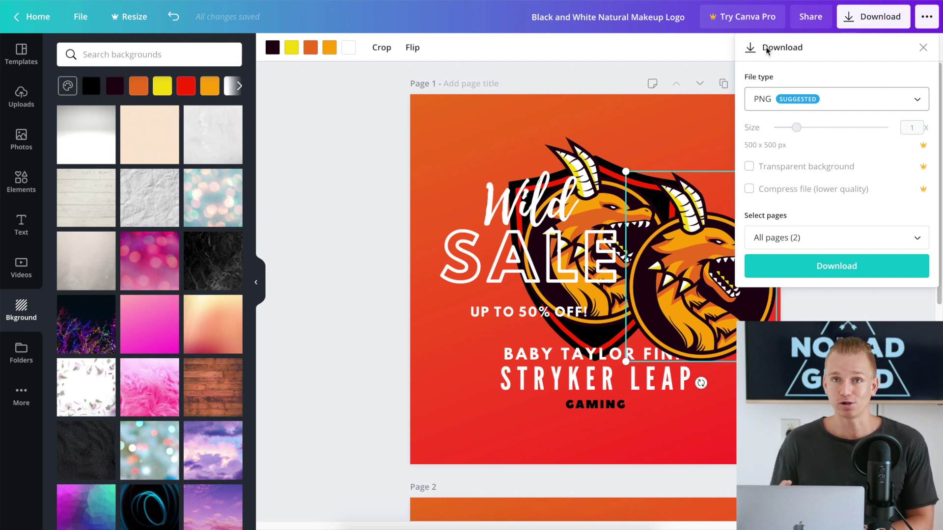
key(Escape)
Go to the overview of all designs and make a copy of the "Black and White Natural Makeup Logo" design.
click(129, 17)
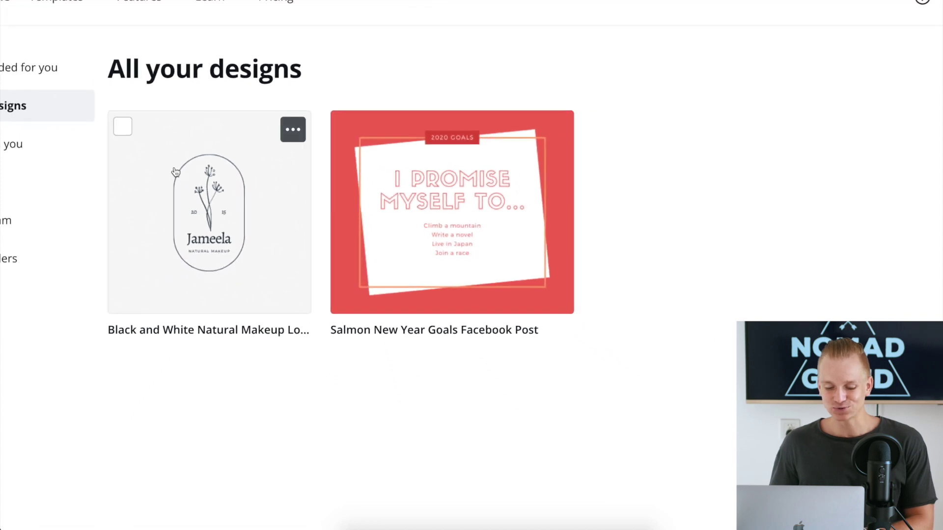
click(293, 130)
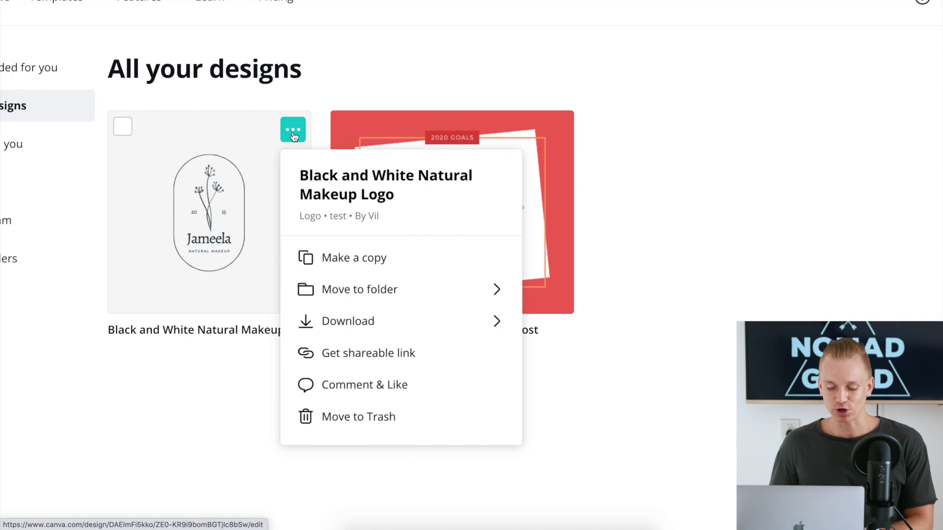
click(498, 291)
click(302, 179)
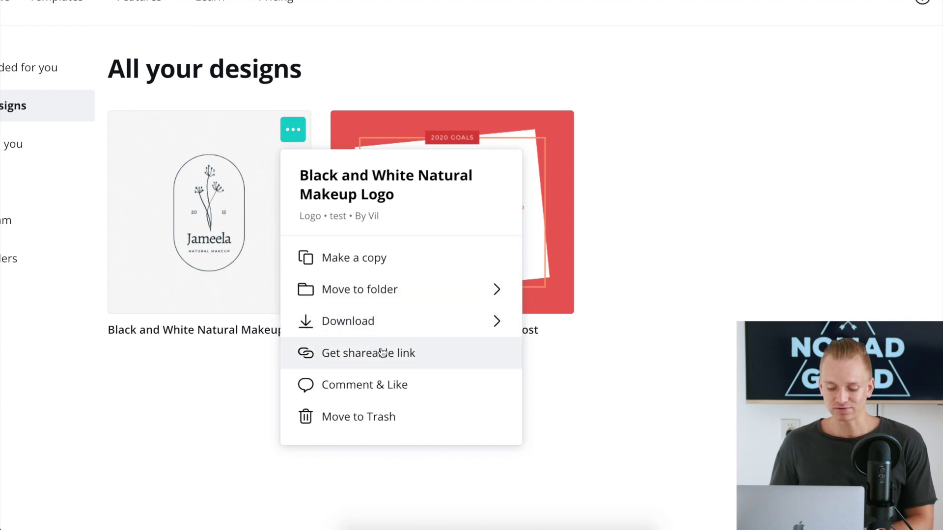
click(378, 261)
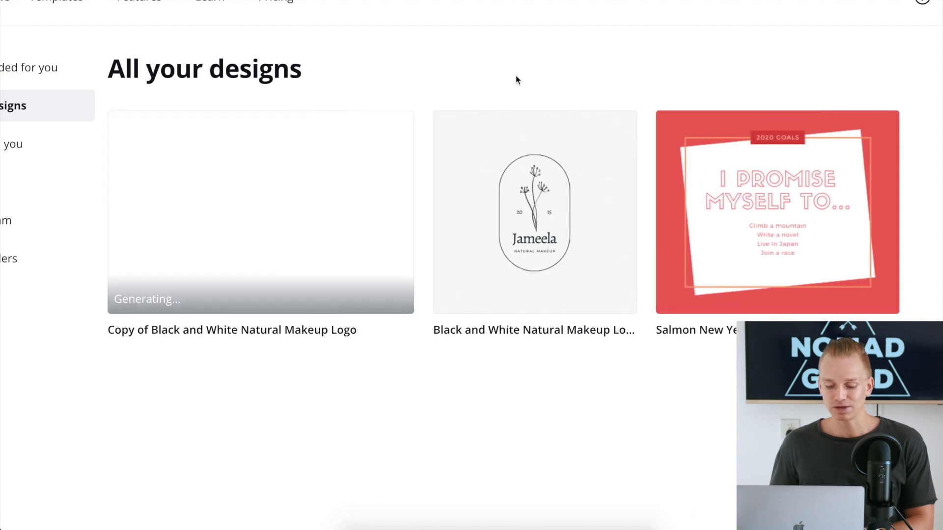
Reload the designs overview and compare the copied logo's thumbnail with the original.
mouse_move(47, 26)
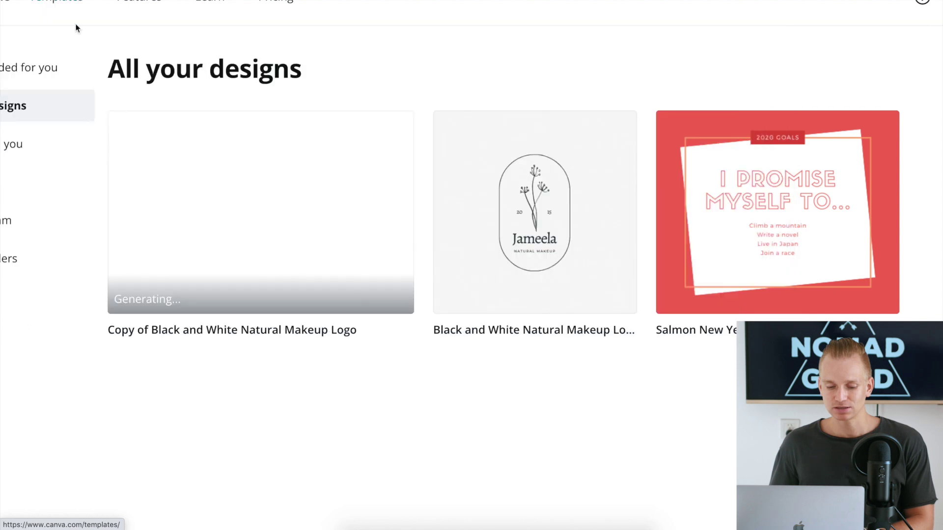
click(57, 1)
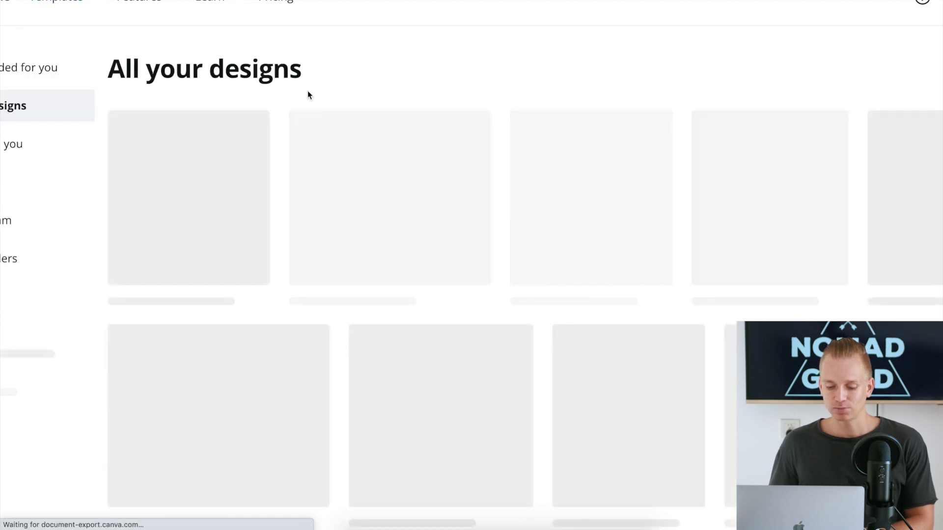
scroll(308, 90, down, 3)
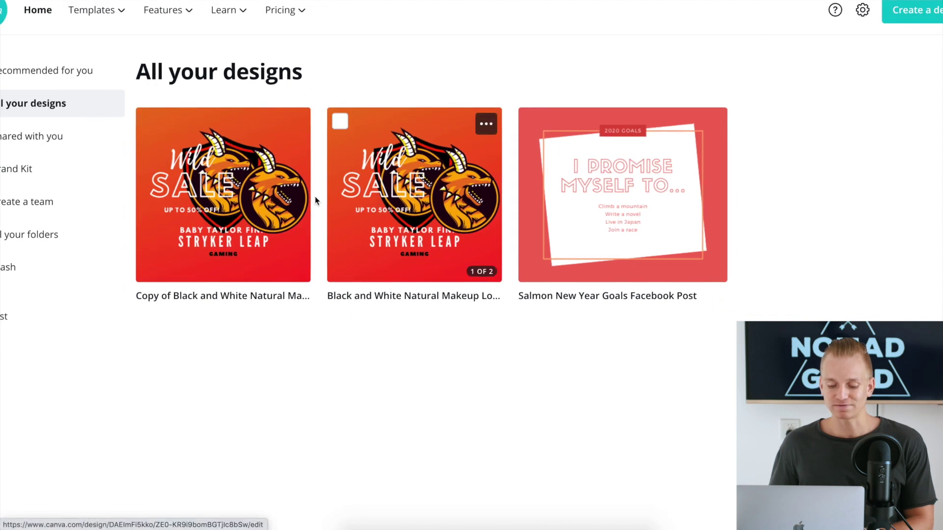
View Canva's plans page and compare the yearly and monthly pricing of the Free, Pro and Enterprise plans.
scroll(261, 195, down, 2)
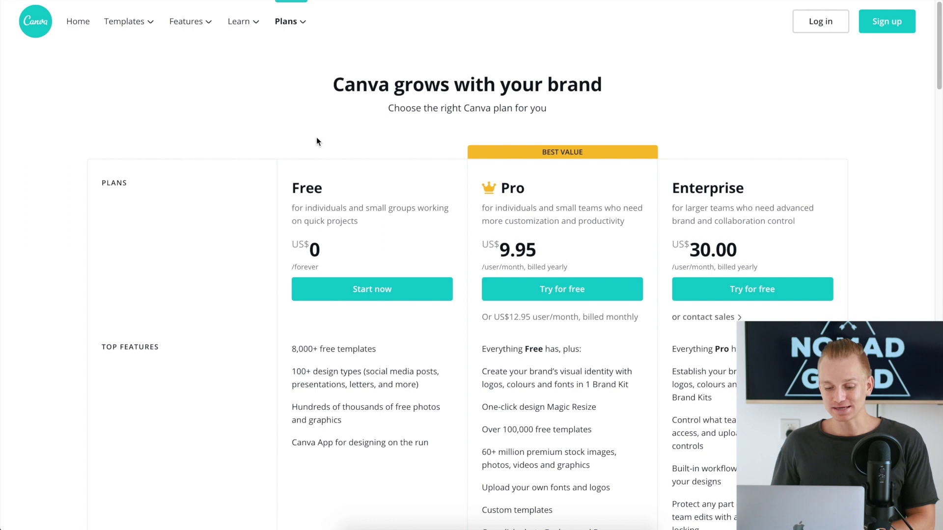
scroll(316, 137, up, 5)
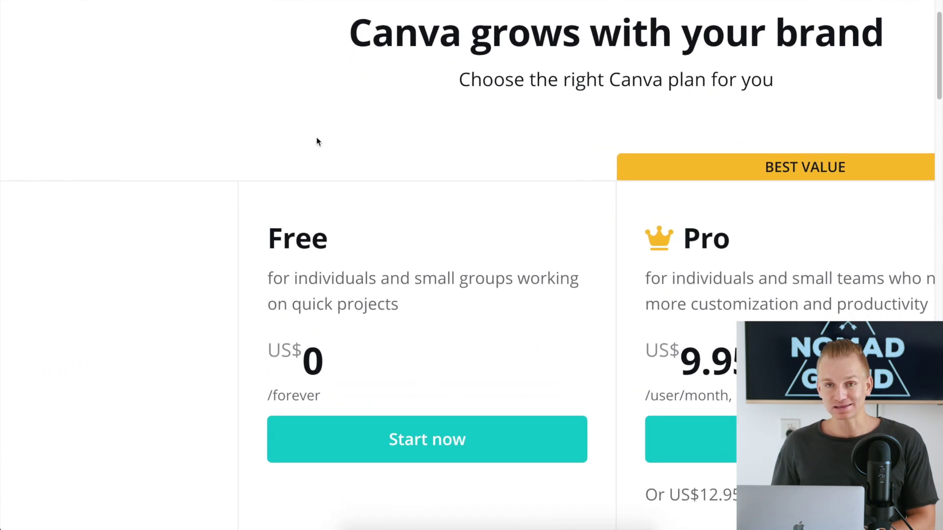
scroll(316, 142, down, 5)
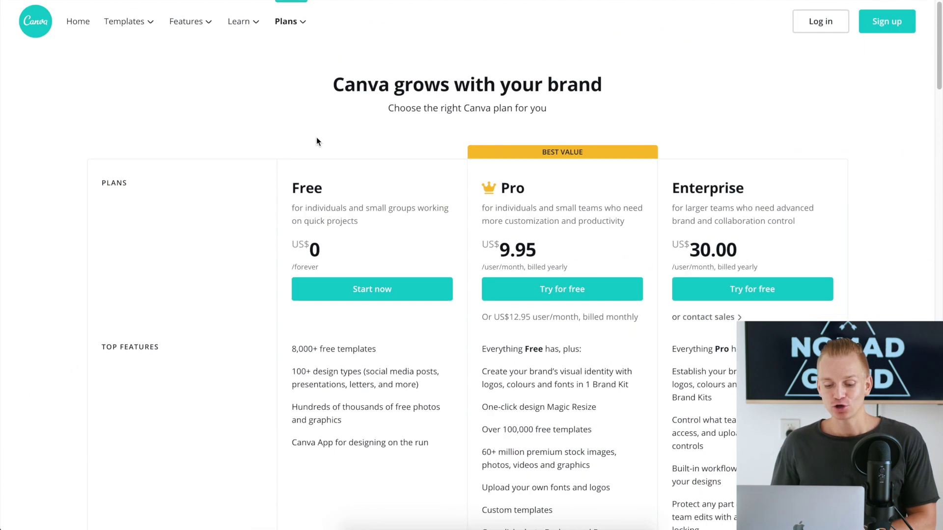
scroll(317, 138, down, 1)
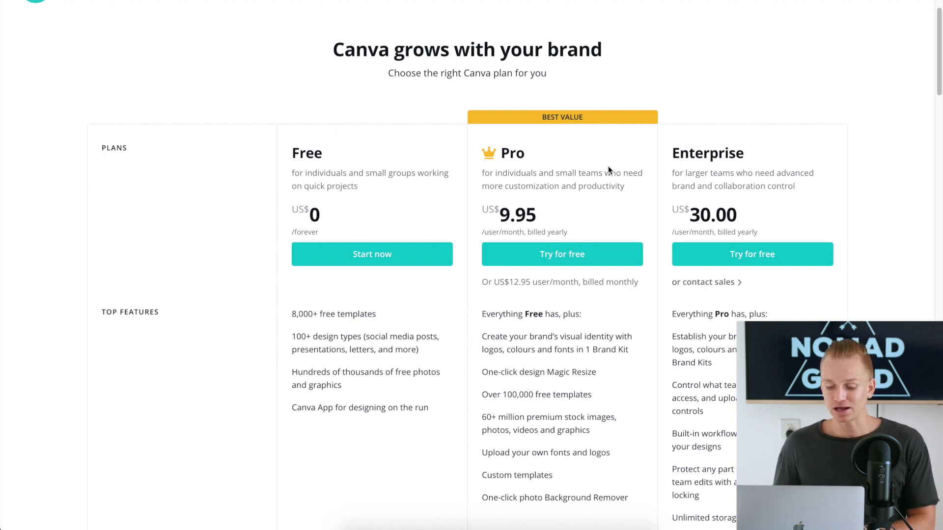
scroll(607, 170, down, 2)
scroll(609, 172, up, 2)
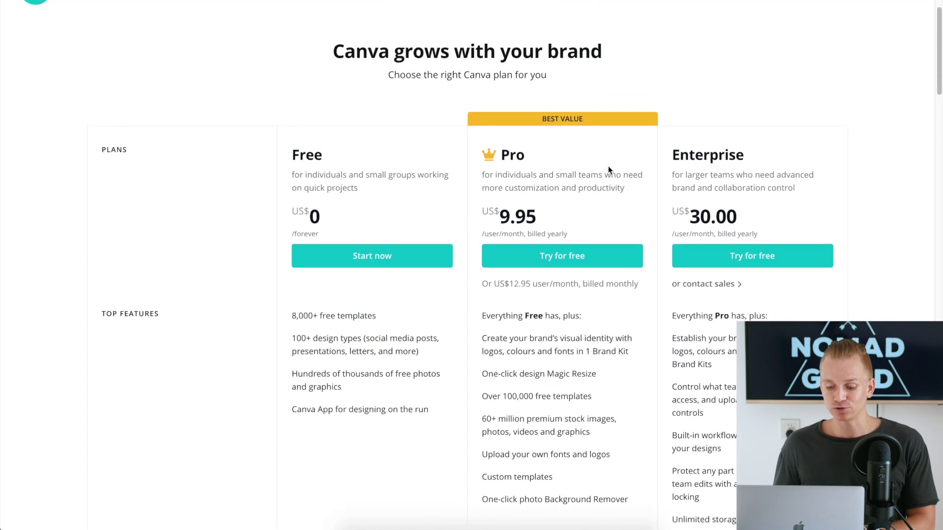
scroll(518, 222, up, 10)
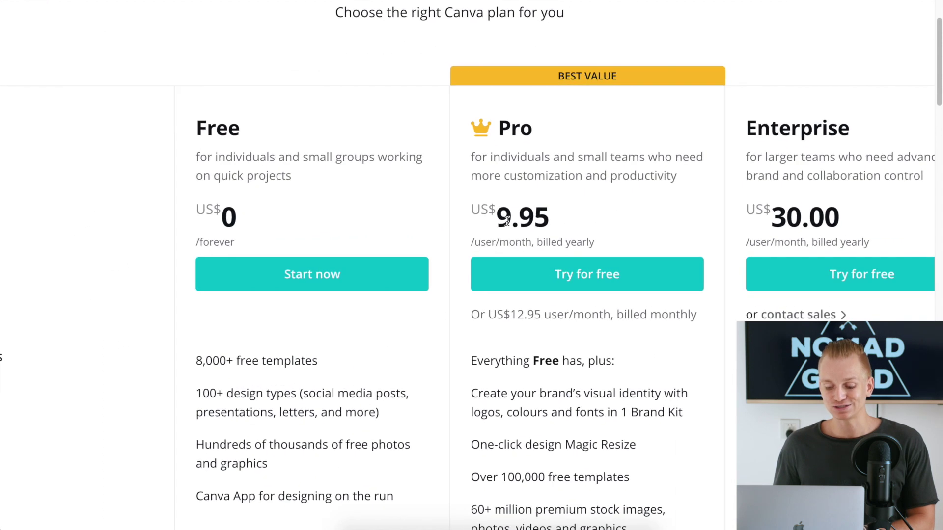
scroll(507, 221, down, 8)
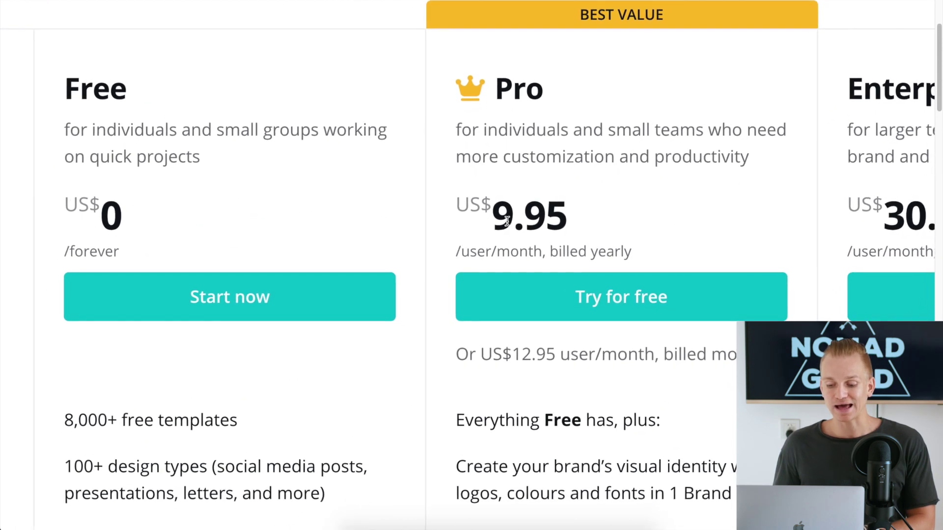
scroll(507, 221, down, 1)
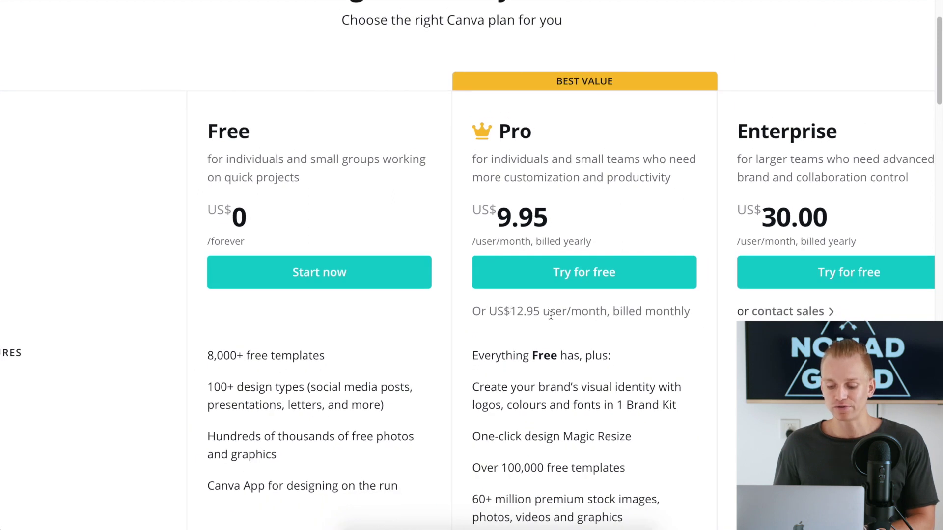
scroll(550, 314, down, 3)
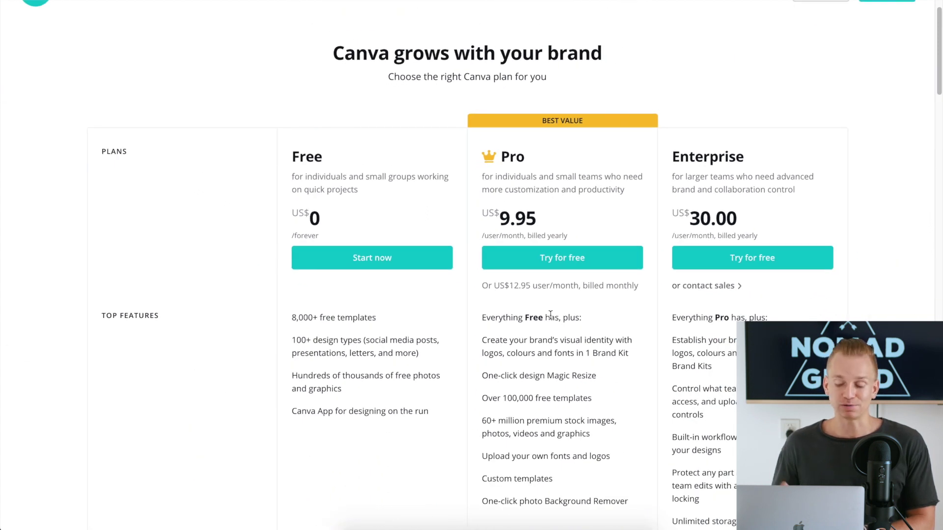
Examine the top features of the Pro plan against those of the Free and Enterprise plans.
scroll(550, 314, down, 1)
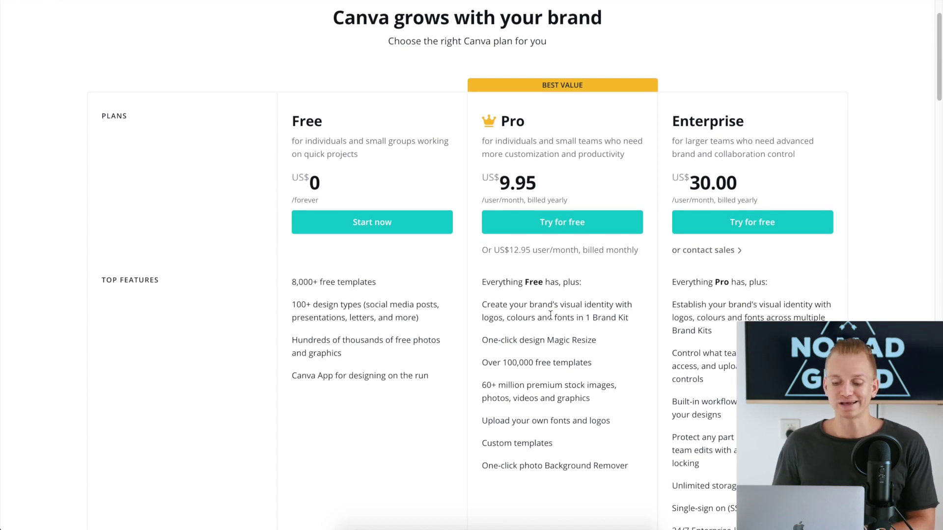
scroll(550, 314, down, 4)
scroll(550, 315, up, 3)
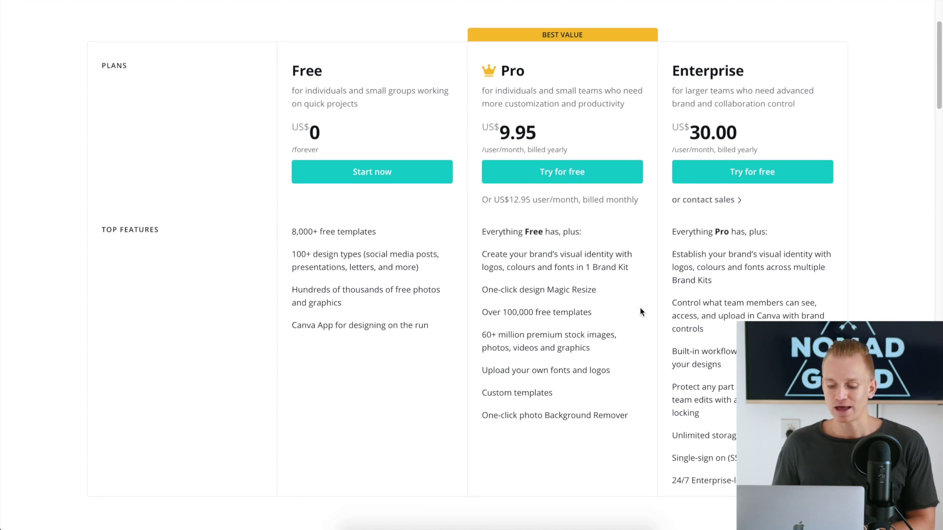
scroll(635, 284, down, 1)
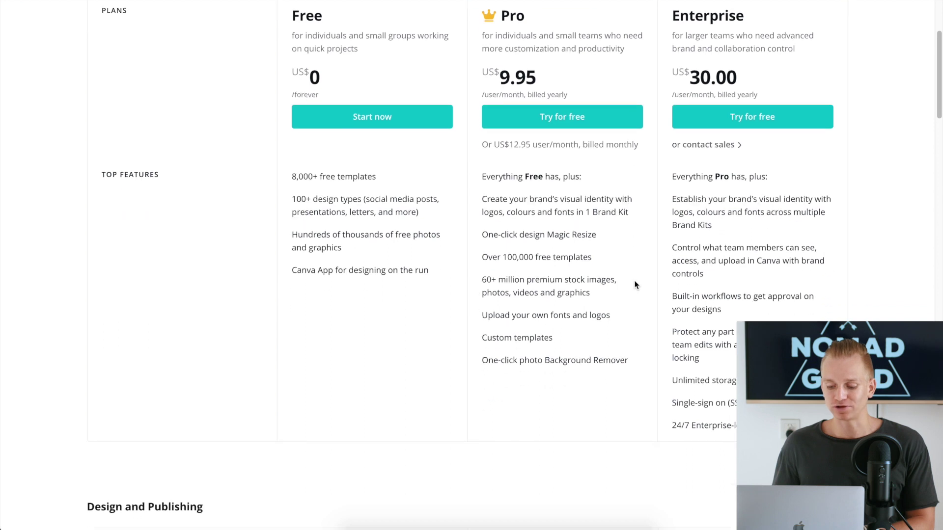
scroll(634, 285, up, 5)
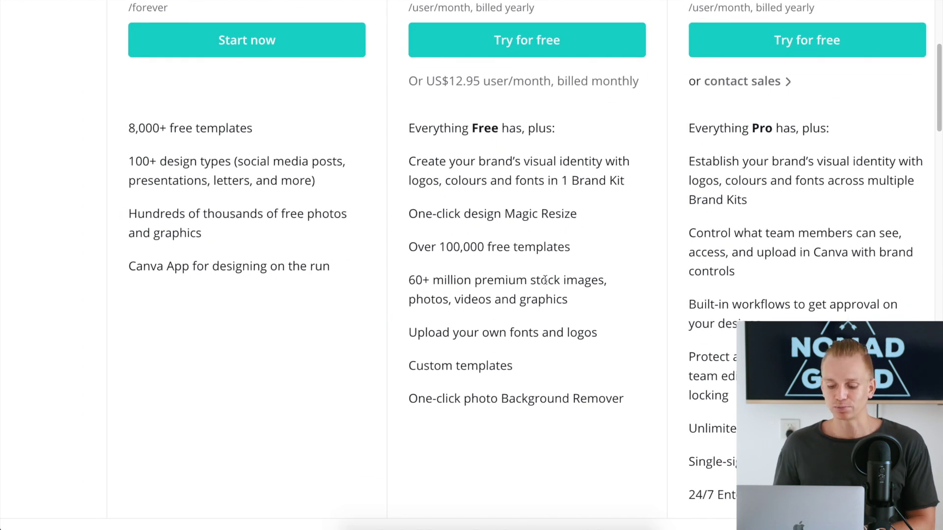
scroll(563, 248, down, 5)
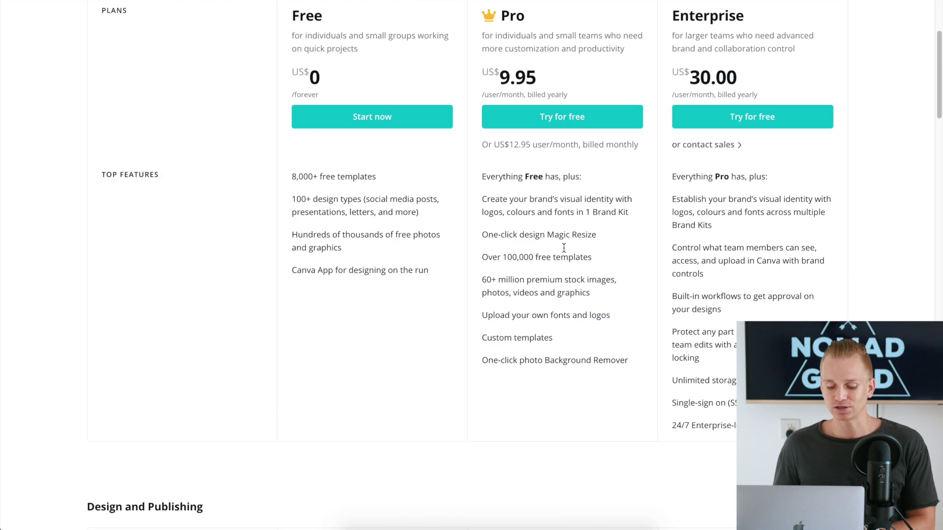
Check the detailed Design and Publishing feature comparison for the three plans, and return to the plan overview.
scroll(563, 248, down, 10)
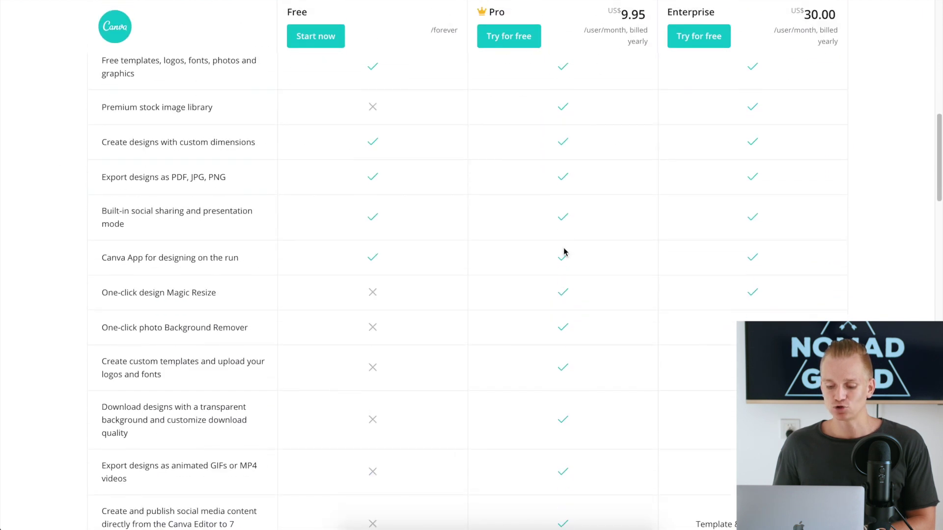
scroll(564, 252, down, 4)
scroll(564, 252, up, 15)
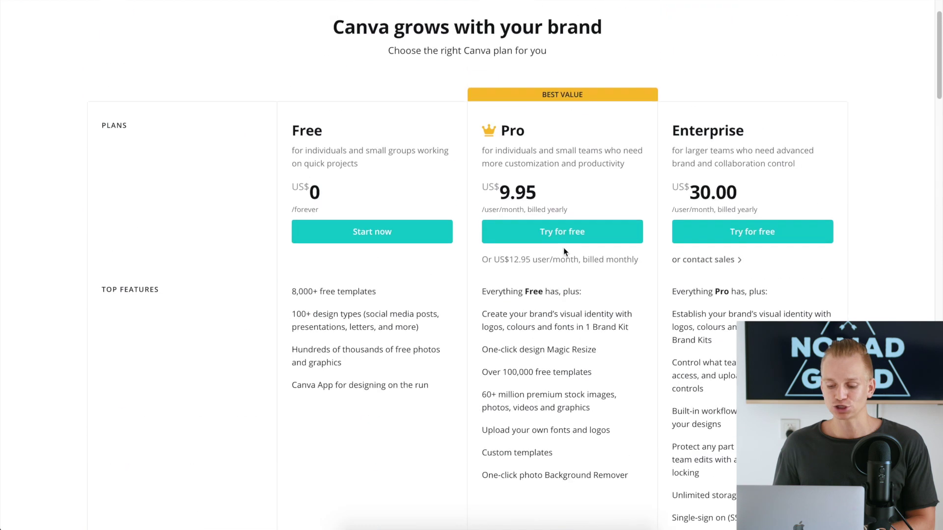
scroll(564, 248, up, 2)
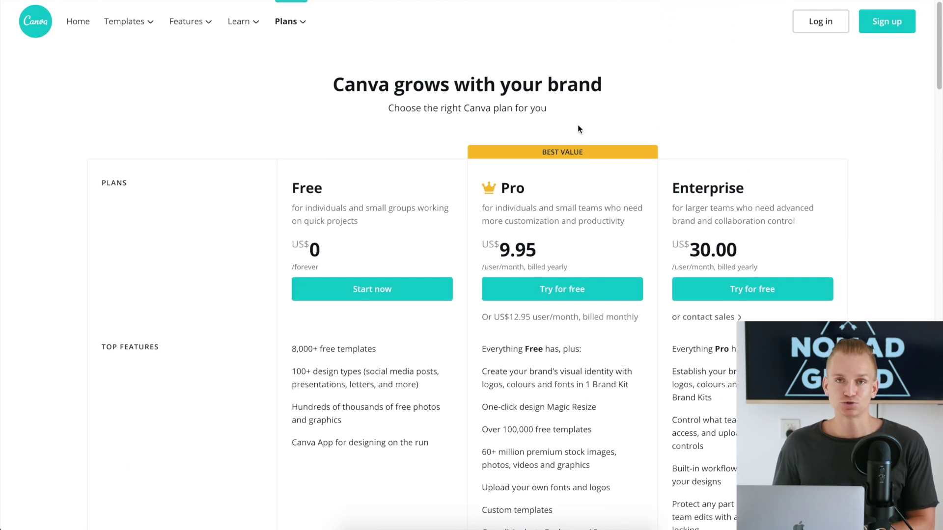